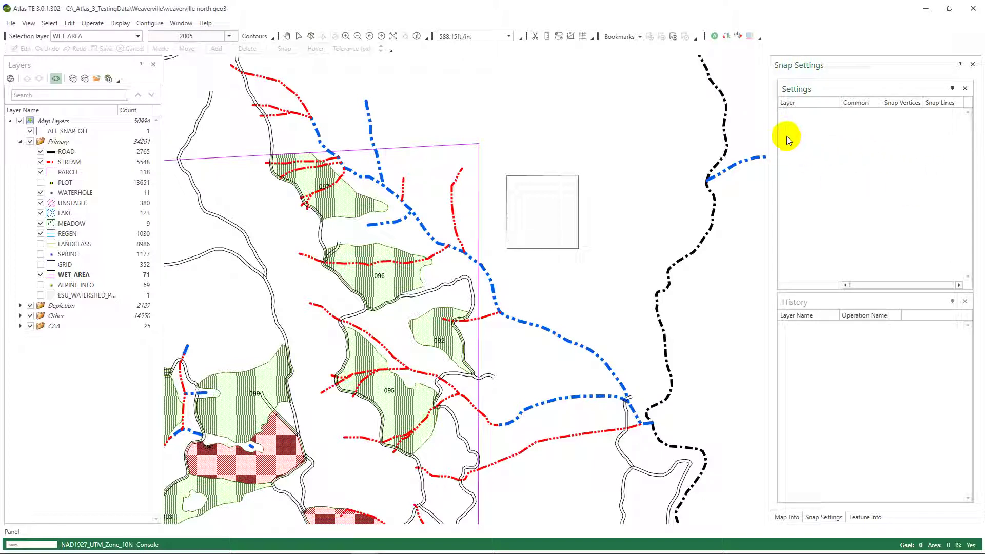
# Make ALL_SNAP_OFF the selection layer, open its square polygon for vertex editing, and close the edit
pyautogui.rightClick(544, 226)
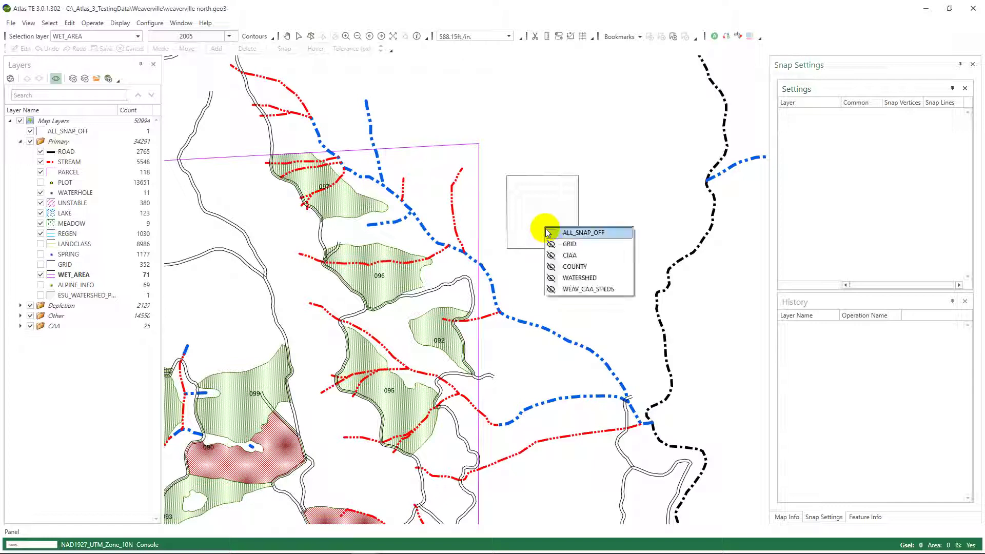
pyautogui.click(570, 235)
pyautogui.doubleClick(566, 234)
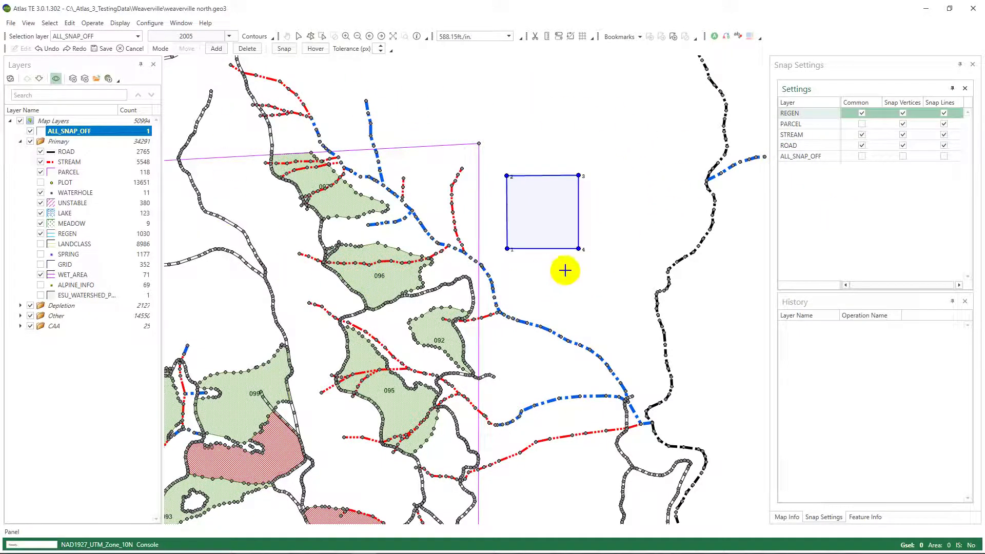
pyautogui.rightClick(616, 244)
pyautogui.press('s')
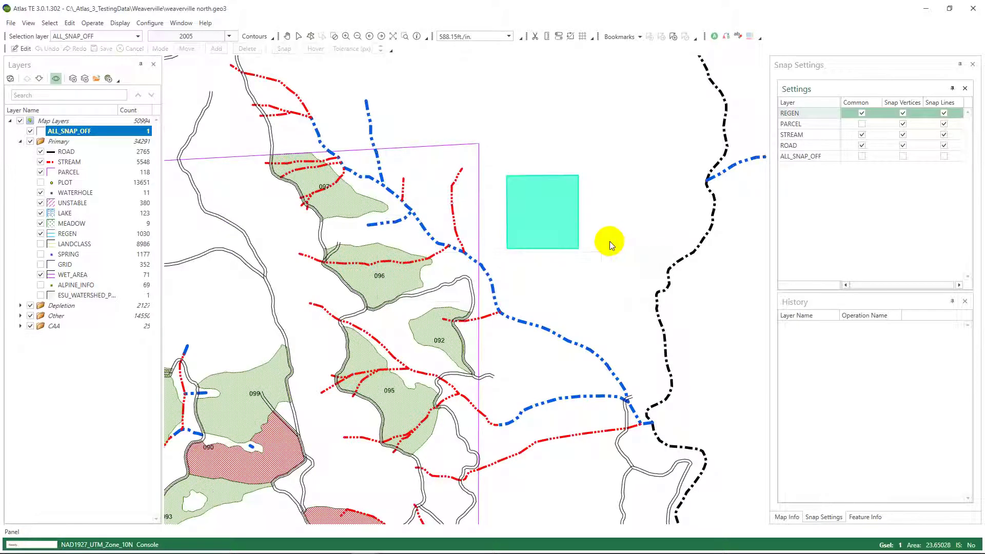
pyautogui.click(611, 156)
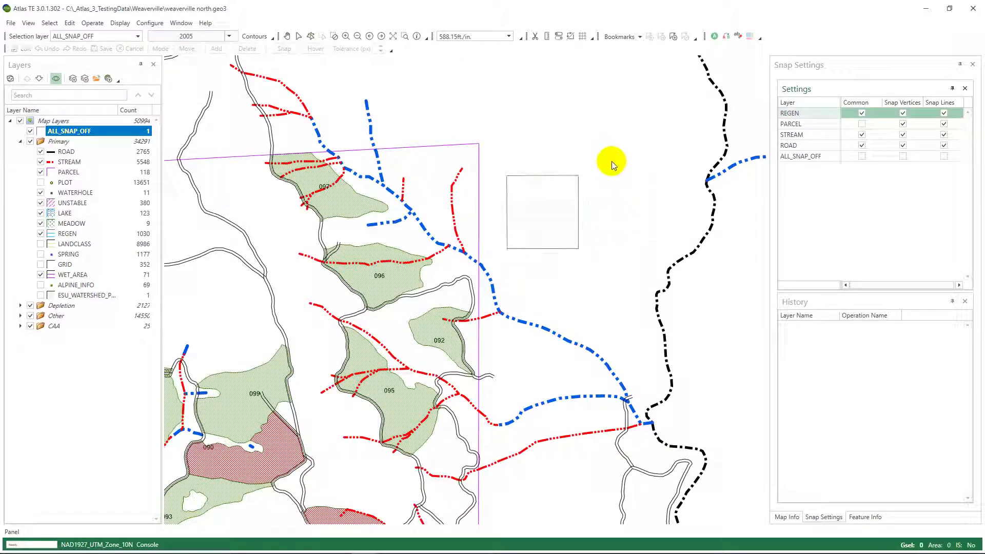
pyautogui.click(862, 113)
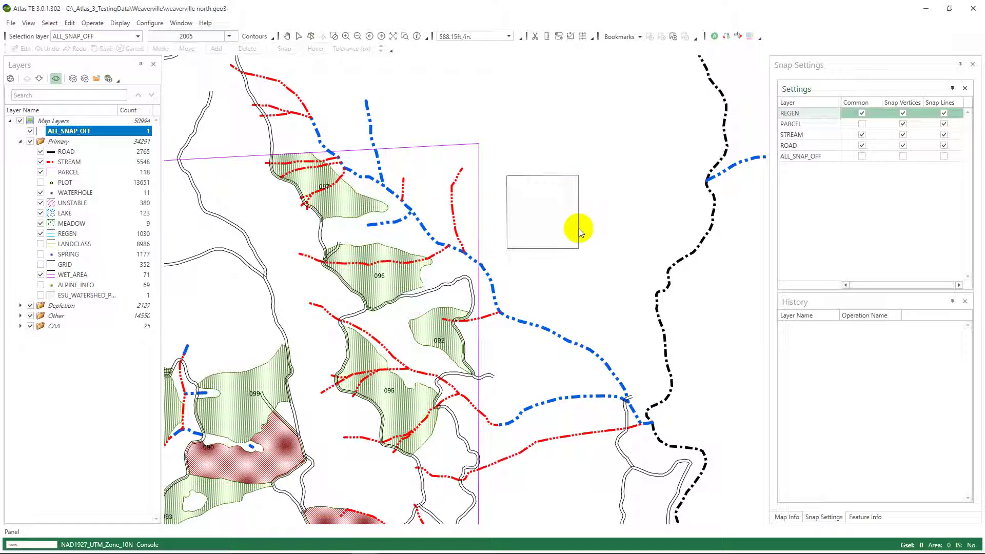
# Make STREAM the selection layer and start a new stream feature with its default attributes
pyautogui.rightClick(395, 196)
pyautogui.click(418, 199)
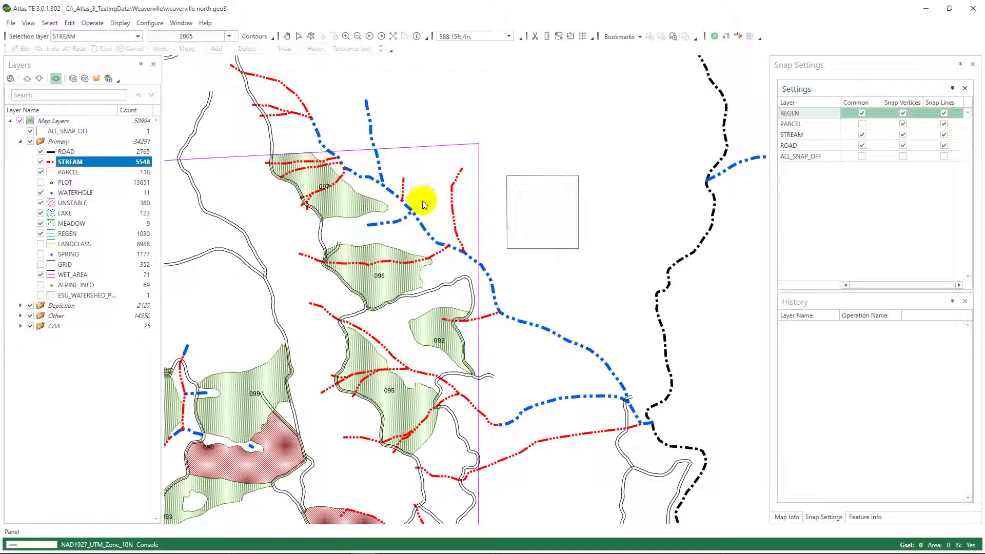
pyautogui.scroll(2, 446, 257)
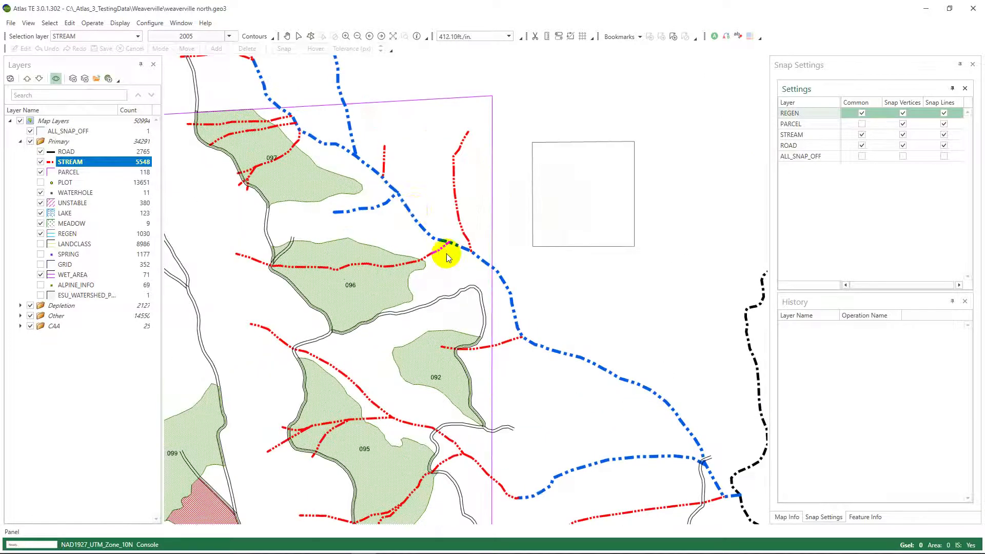
pyautogui.moveTo(409, 172); pyautogui.dragTo(476, 224)
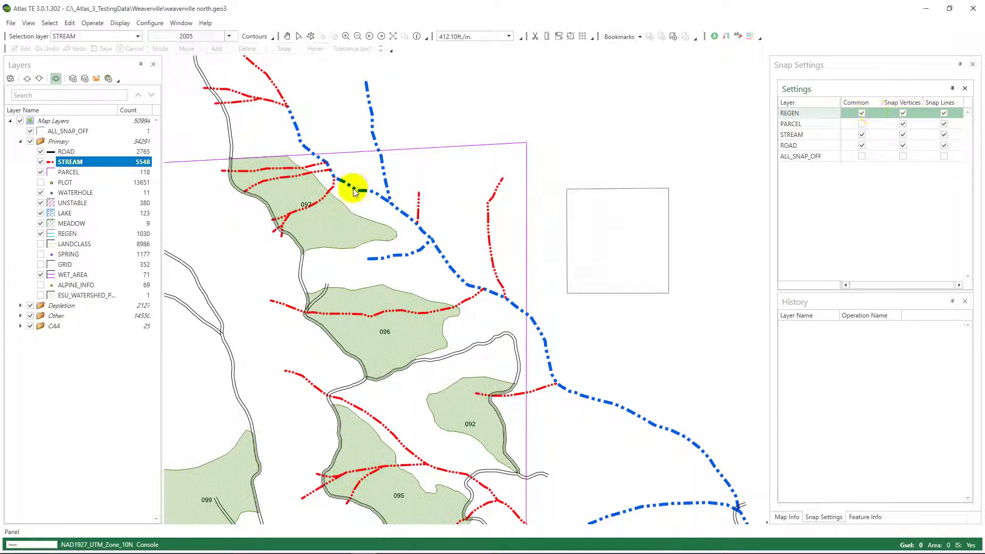
pyautogui.press('Left')
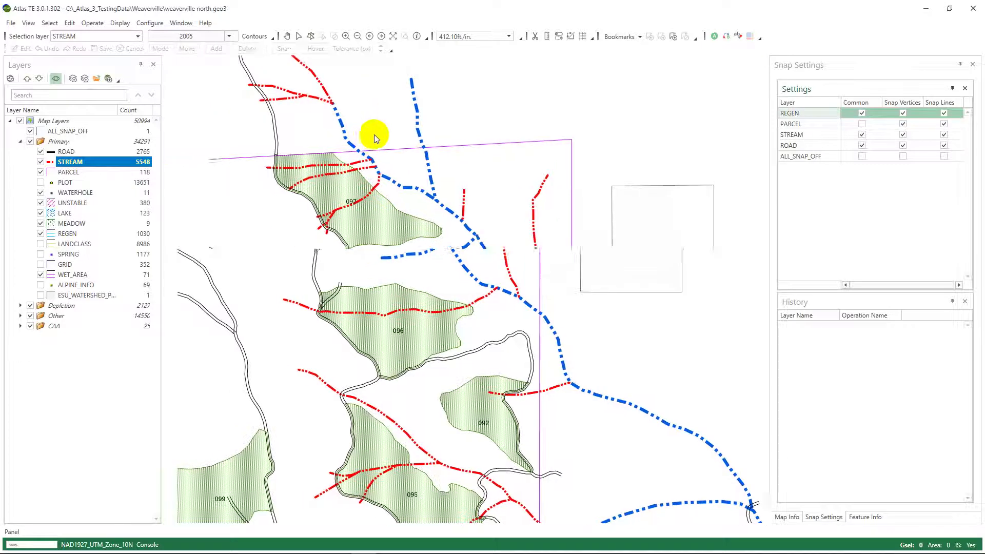
pyautogui.click(429, 178)
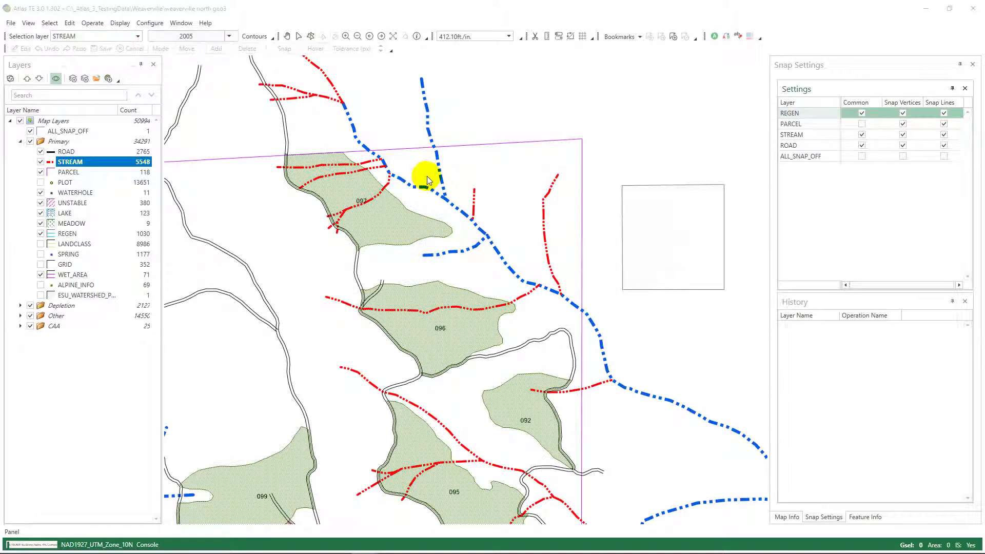
pyautogui.click(507, 412)
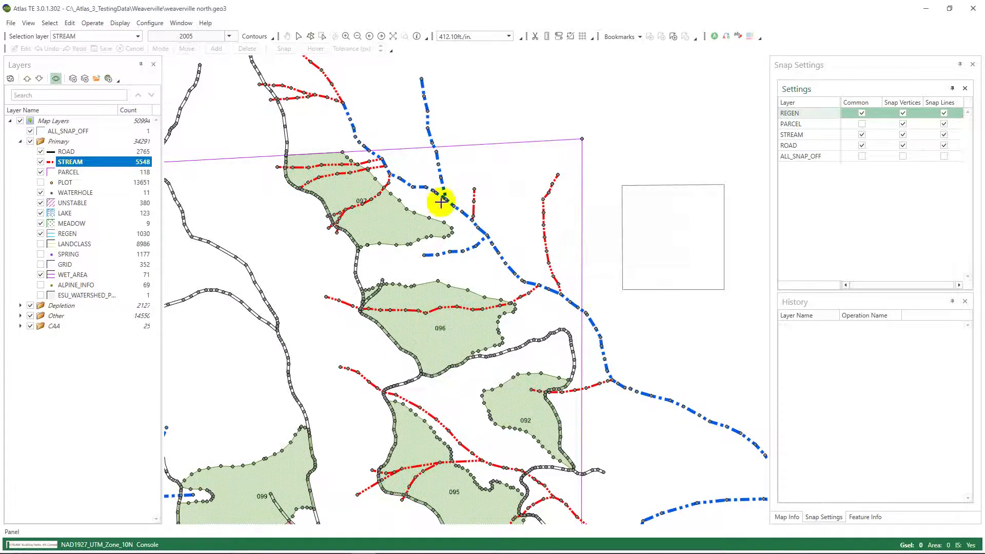
# Draw a stream line from below the blue stream junction into polygon 096, snapping one vertex onto the polygon's upper edge
pyautogui.moveTo(517, 260); pyautogui.dragTo(450, 201)
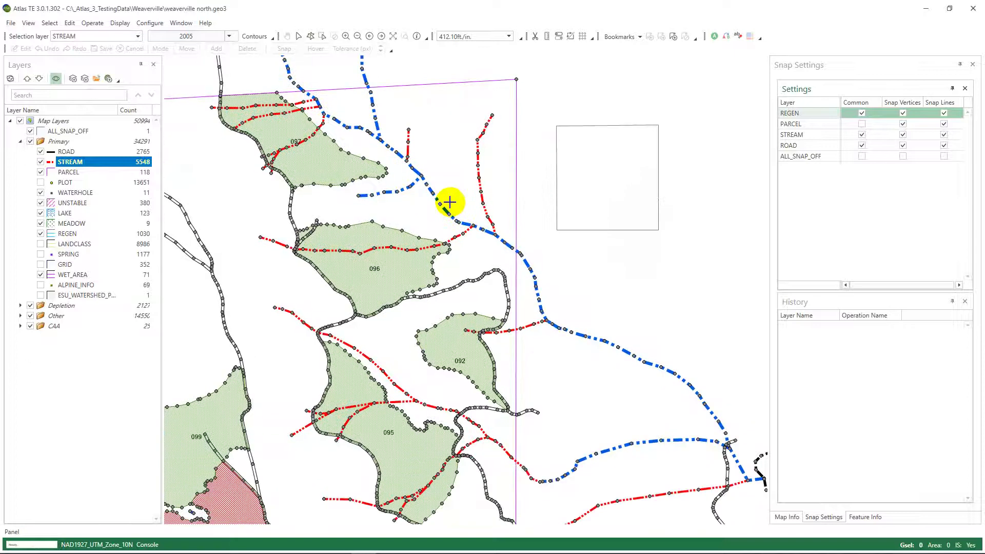
pyautogui.scroll(1, 396, 198)
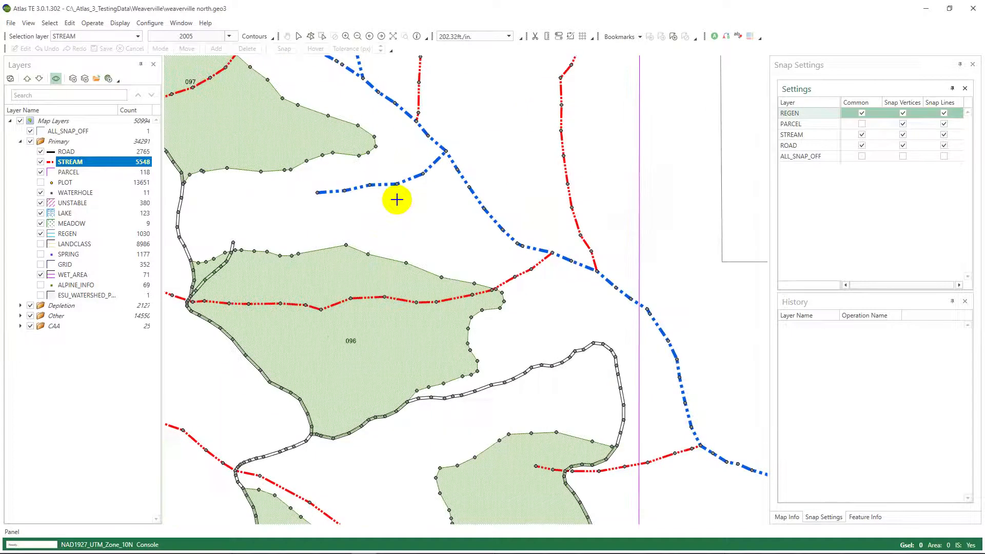
pyautogui.click(444, 179)
pyautogui.click(431, 223)
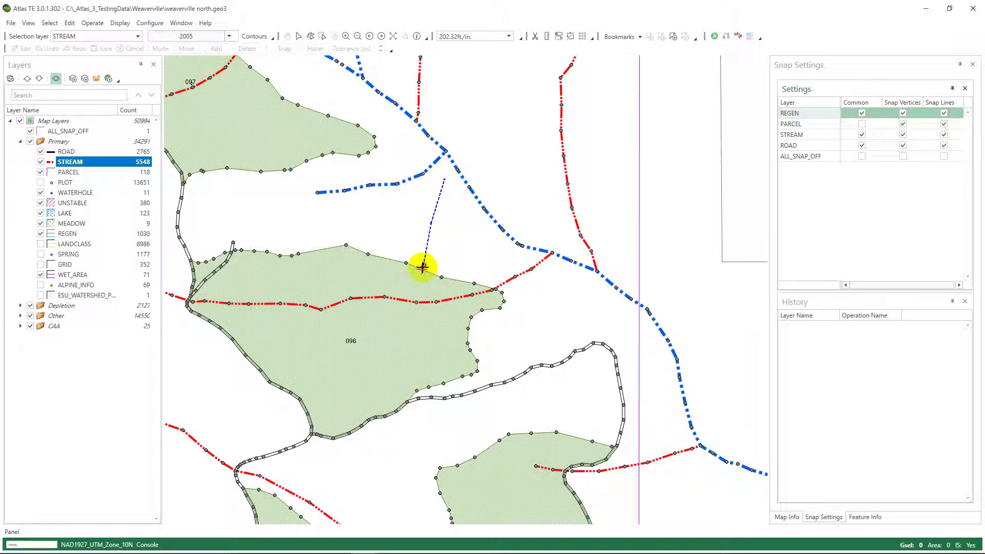
pyautogui.scroll(3, 421, 265)
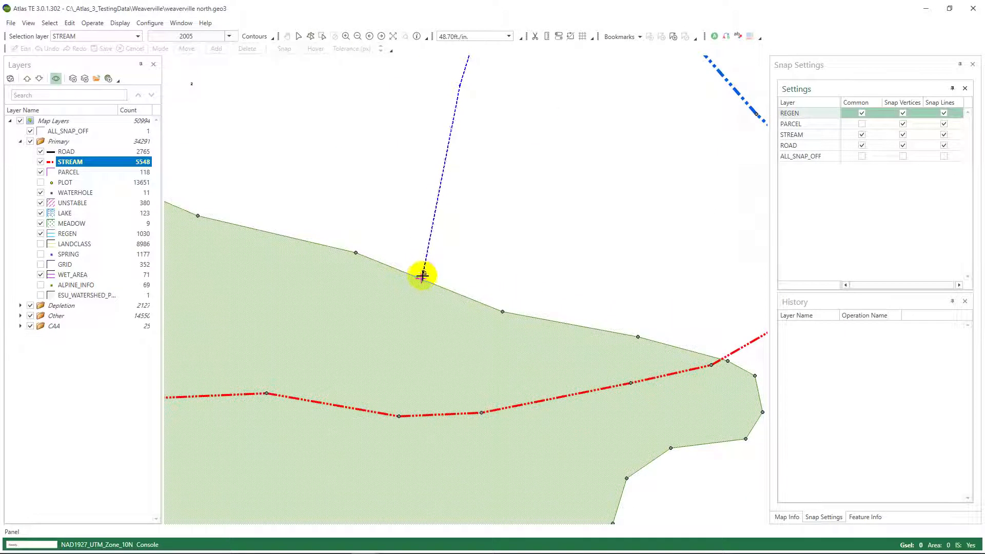
pyautogui.scroll(-2, 449, 253)
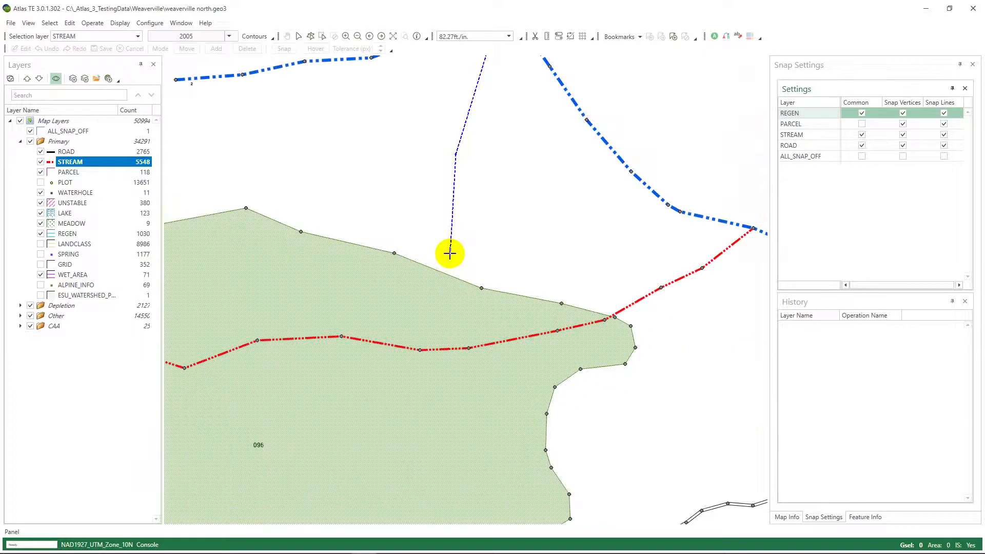
pyautogui.scroll(-1, 450, 226)
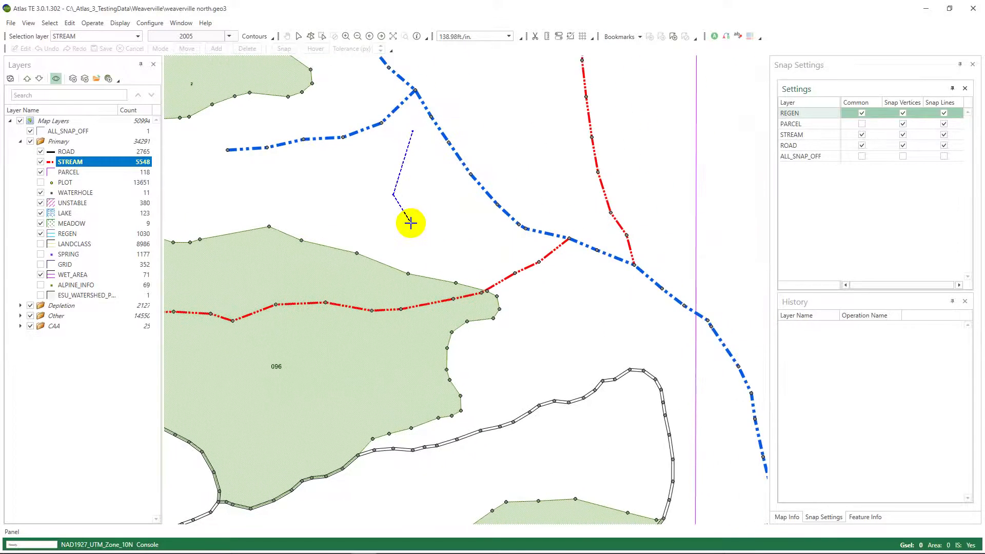
pyautogui.click(378, 261)
pyautogui.click(332, 280)
pyautogui.press('Return')
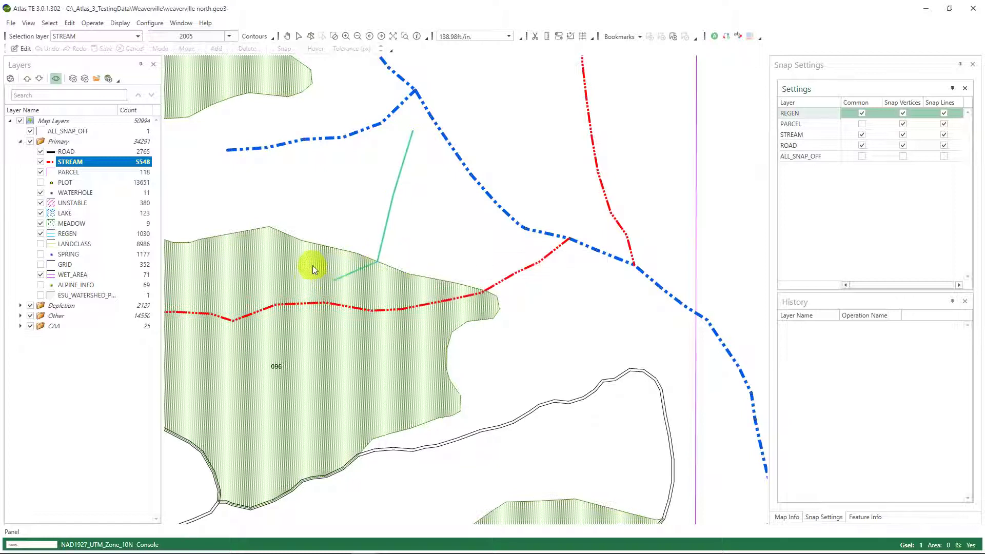
pyautogui.click(313, 268)
# Hide the STREAM layer and make REGEN the selection layer
pyautogui.rightClick(382, 248)
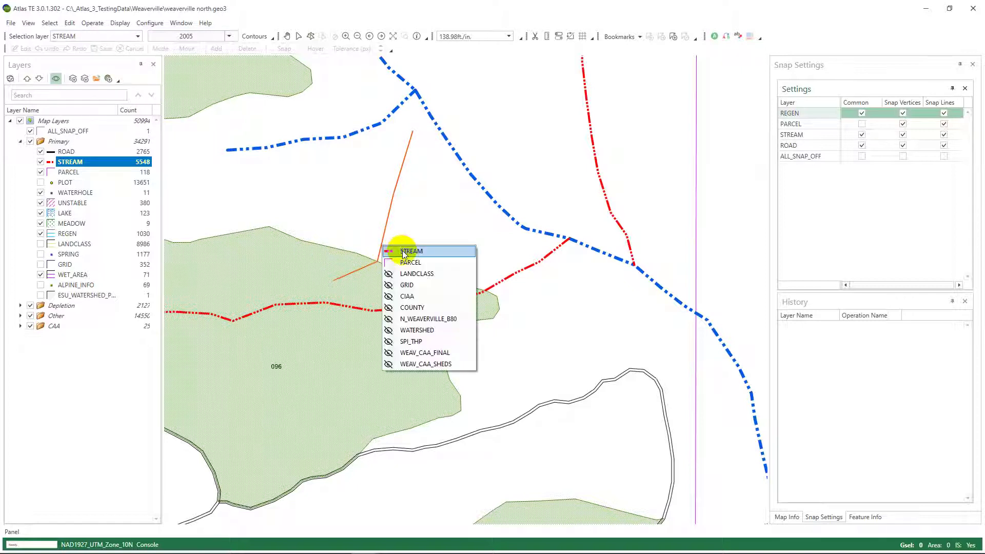
pyautogui.click(402, 252)
pyautogui.rightClick(377, 281)
pyautogui.click(386, 293)
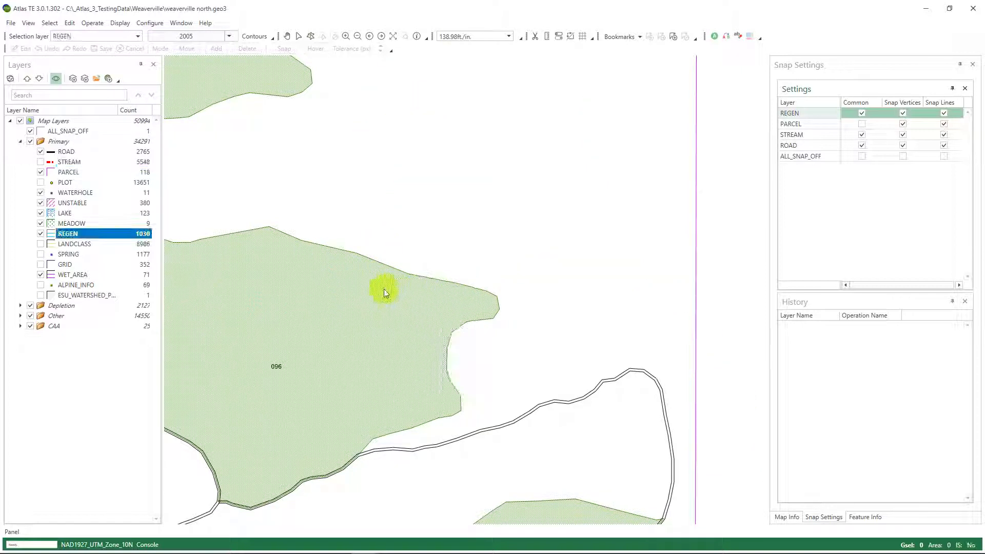
# Open REGEN polygon 096 for vertex editing, close the edit, and show the STREAM layer again
pyautogui.doubleClick(386, 294)
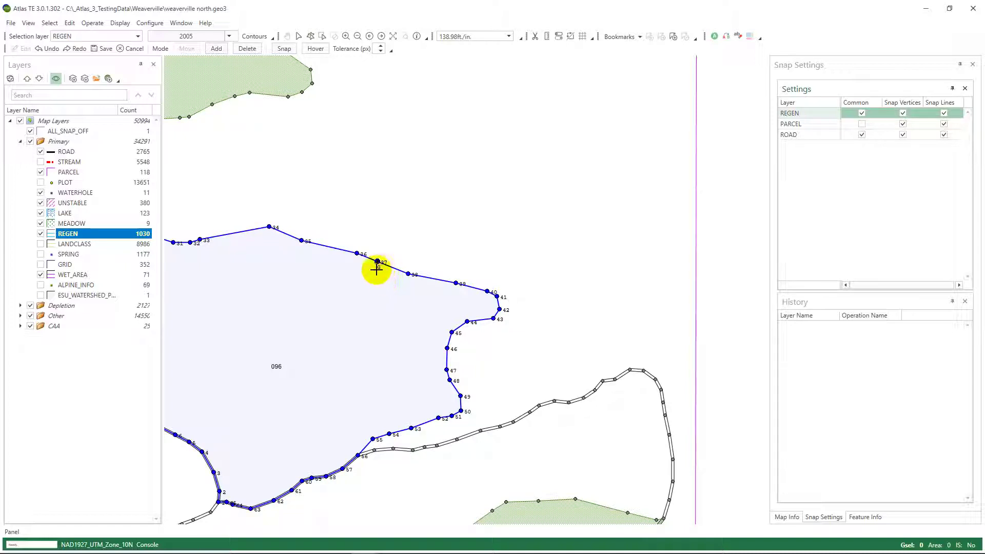
pyautogui.rightClick(374, 283)
pyautogui.click(375, 286)
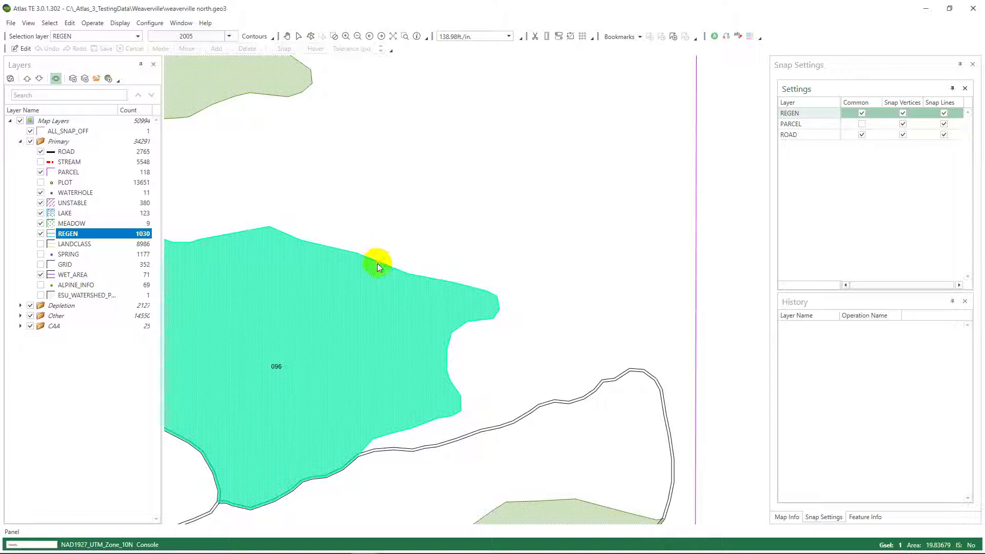
pyautogui.press('Escape')
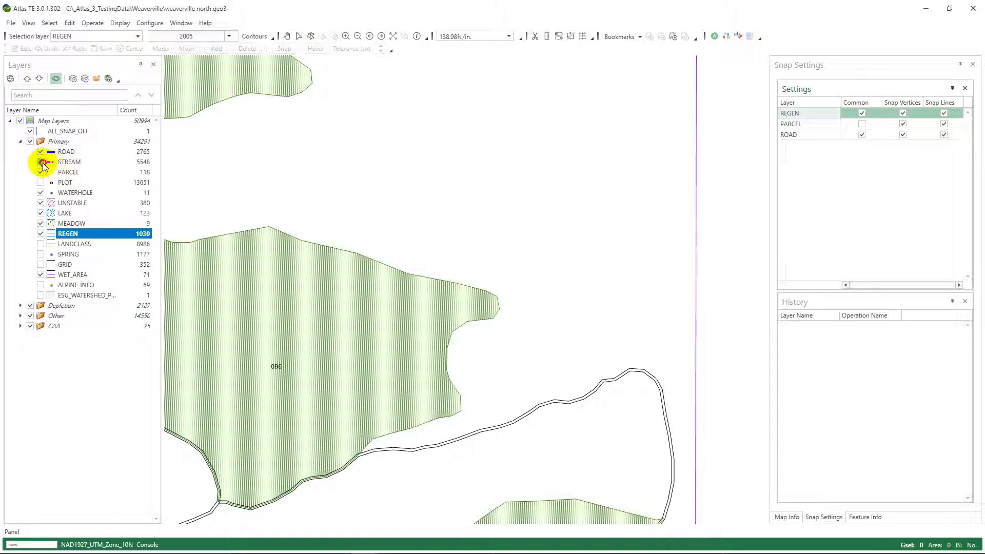
pyautogui.click(41, 161)
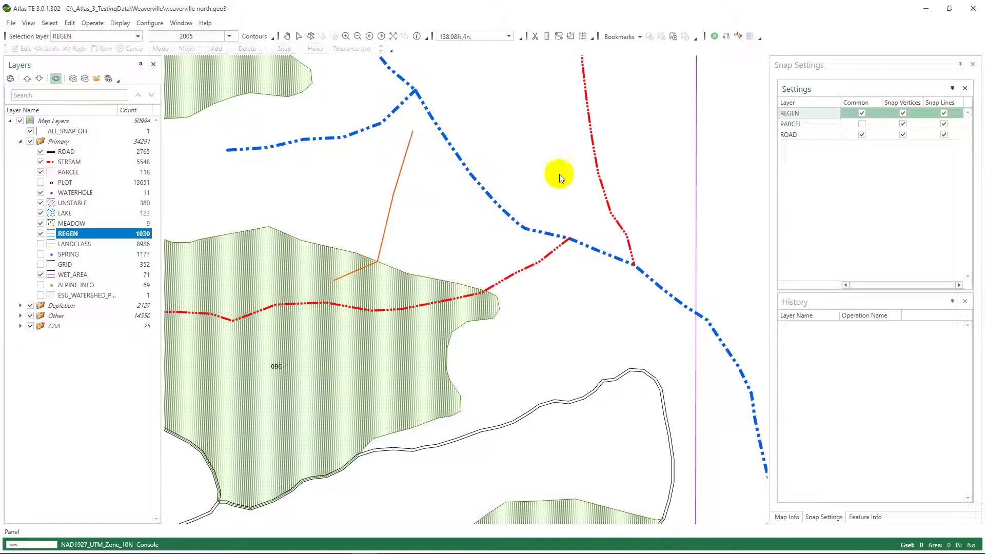
# Make STREAM the selection layer and start a new default-attribute stream feature near the parcel's northeast corner
pyautogui.moveTo(602, 137); pyautogui.dragTo(395, 362)
pyautogui.moveTo(444, 122); pyautogui.dragTo(451, 364)
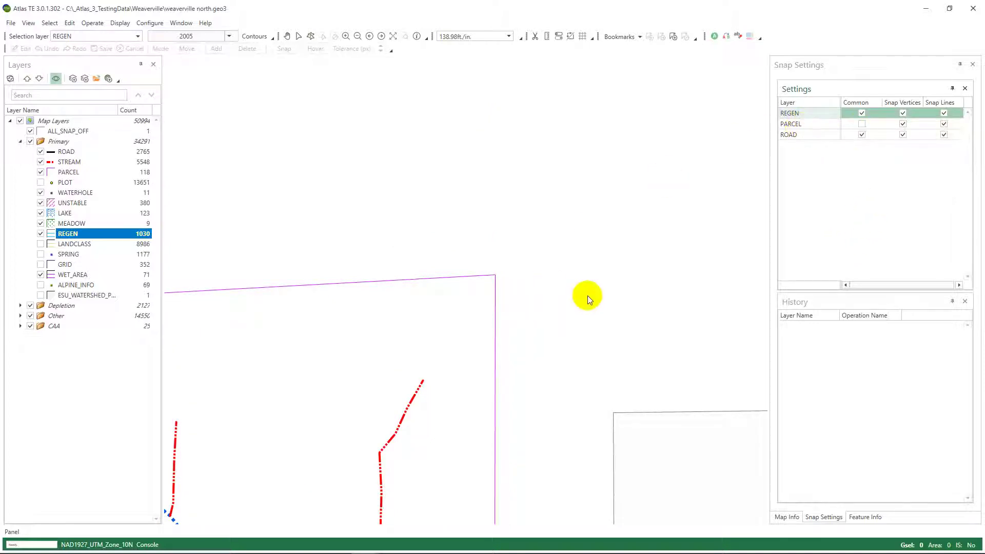
pyautogui.moveTo(471, 310); pyautogui.dragTo(479, 296)
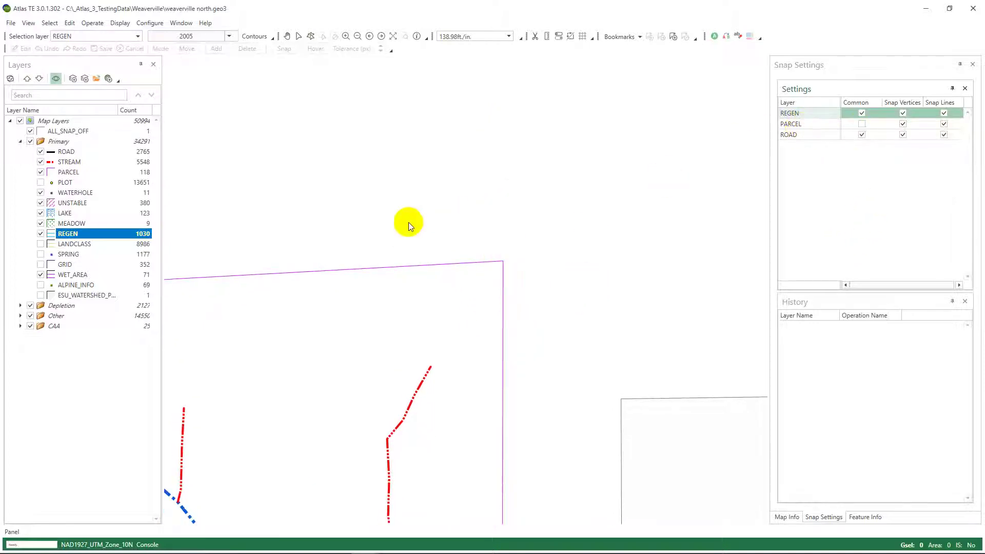
pyautogui.rightClick(431, 320)
pyautogui.click(388, 437)
pyautogui.rightClick(388, 436)
pyautogui.click(413, 438)
pyautogui.doubleClick(386, 327)
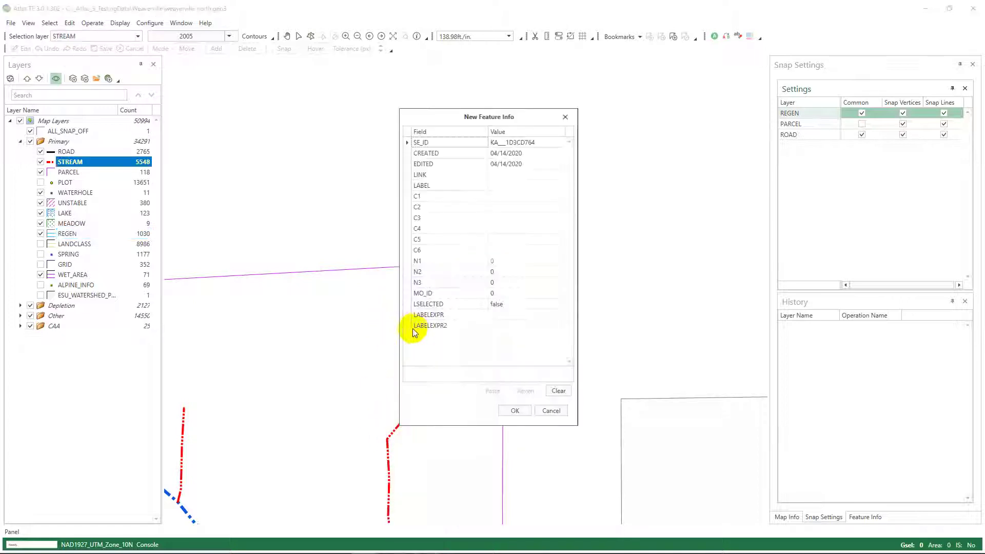
pyautogui.click(513, 411)
# Draw a four-vertex stream line across the parcel's northern boundary, snapping its third vertex onto the boundary line
pyautogui.click(345, 384)
pyautogui.click(431, 324)
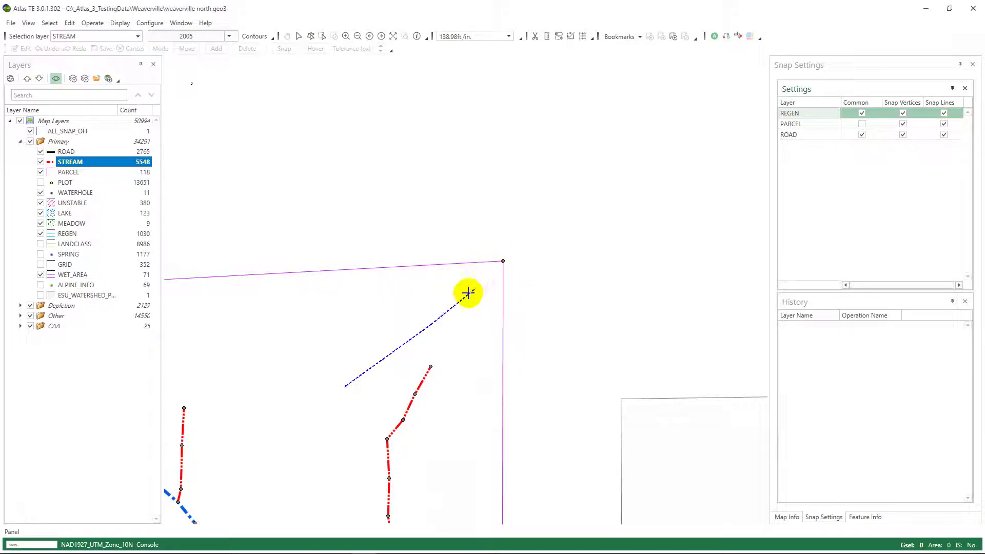
pyautogui.click(400, 267)
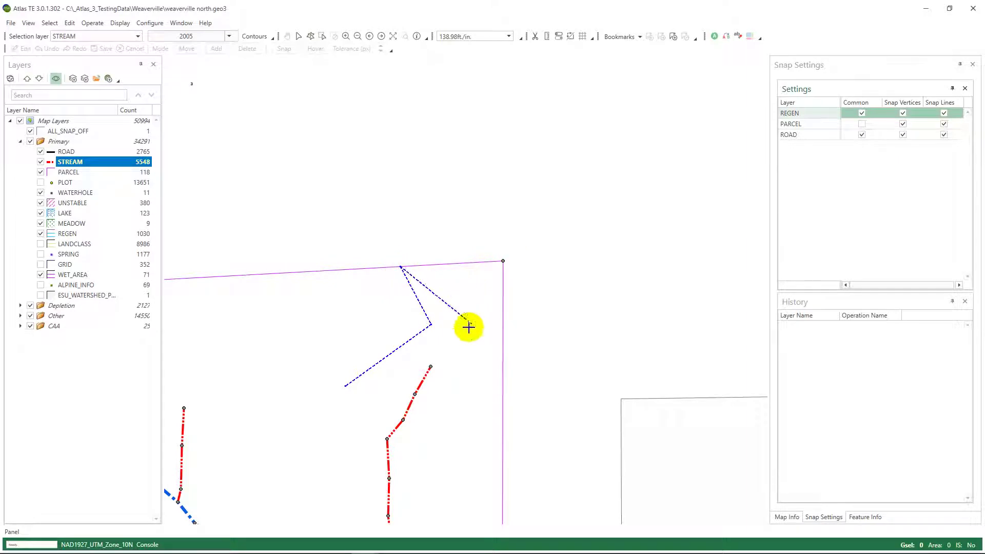
pyautogui.doubleClick(422, 205)
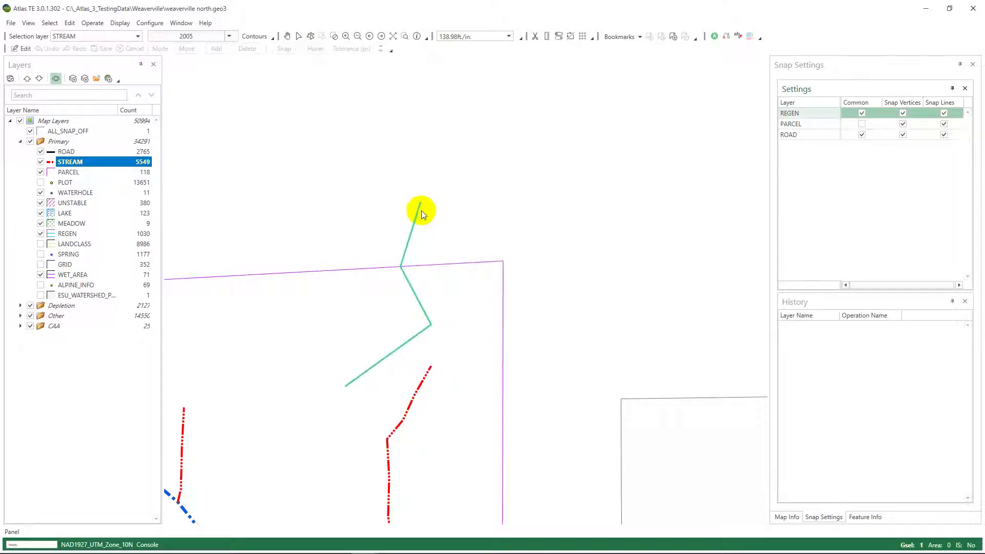
# Hide the STREAM layer and open the parcel polygon on the PARCEL layer for vertex editing
pyautogui.rightClick(419, 213)
pyautogui.click(432, 219)
pyautogui.rightClick(390, 294)
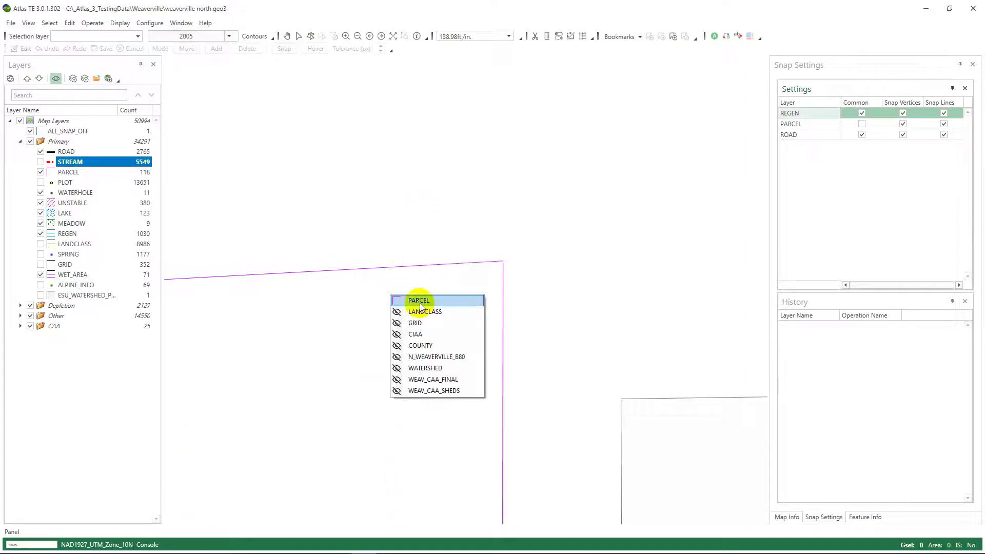
pyautogui.click(420, 303)
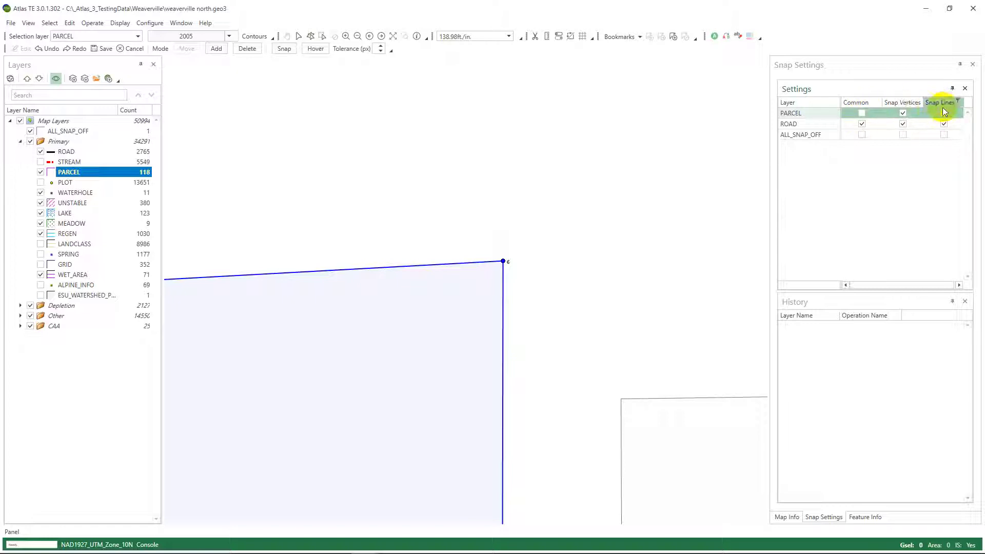
# Close the parcel edit and show the STREAM layer again
pyautogui.click(862, 113)
pyautogui.hotkey('ctrl', 's')
pyautogui.click(421, 229)
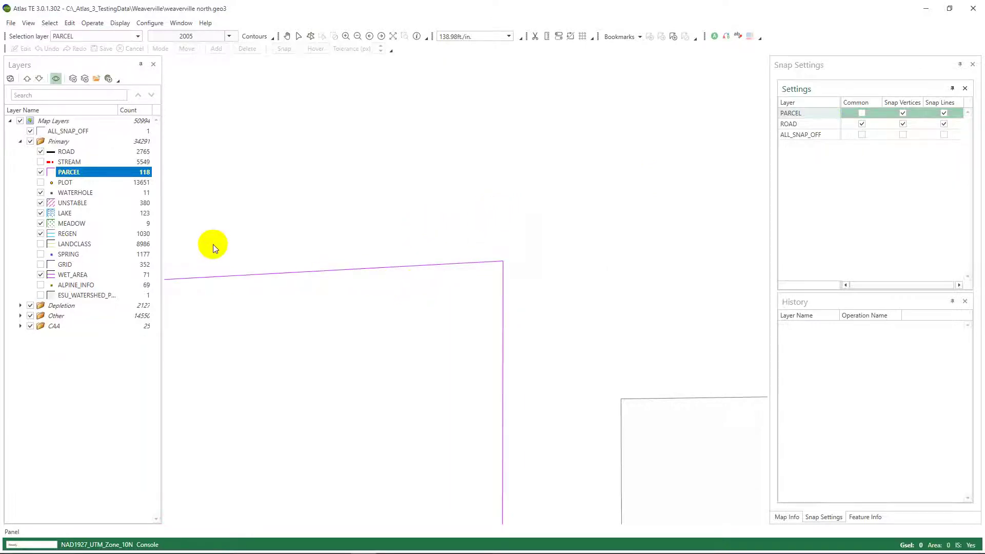
pyautogui.click(40, 162)
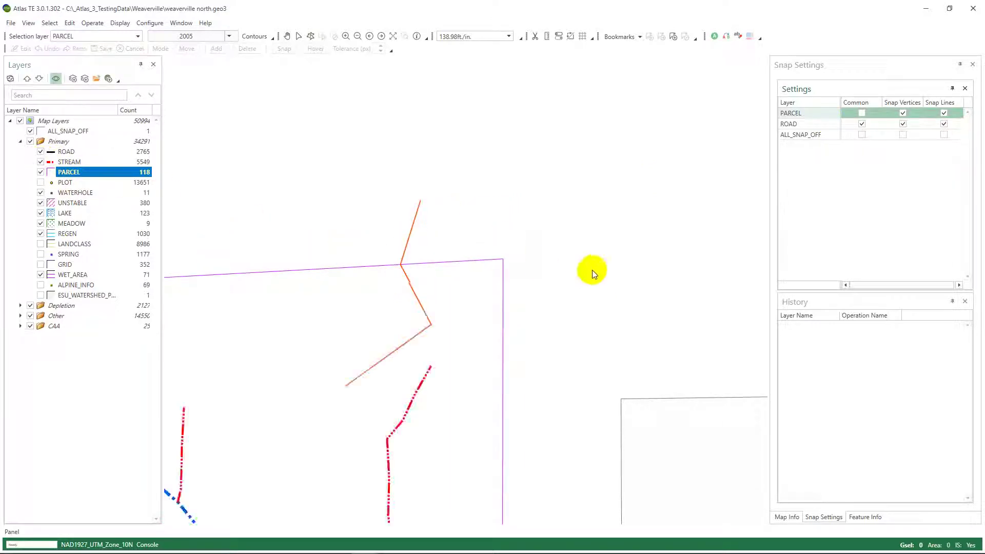
pyautogui.scroll(-3, 473, 257)
pyautogui.moveTo(472, 292); pyautogui.dragTo(488, 164)
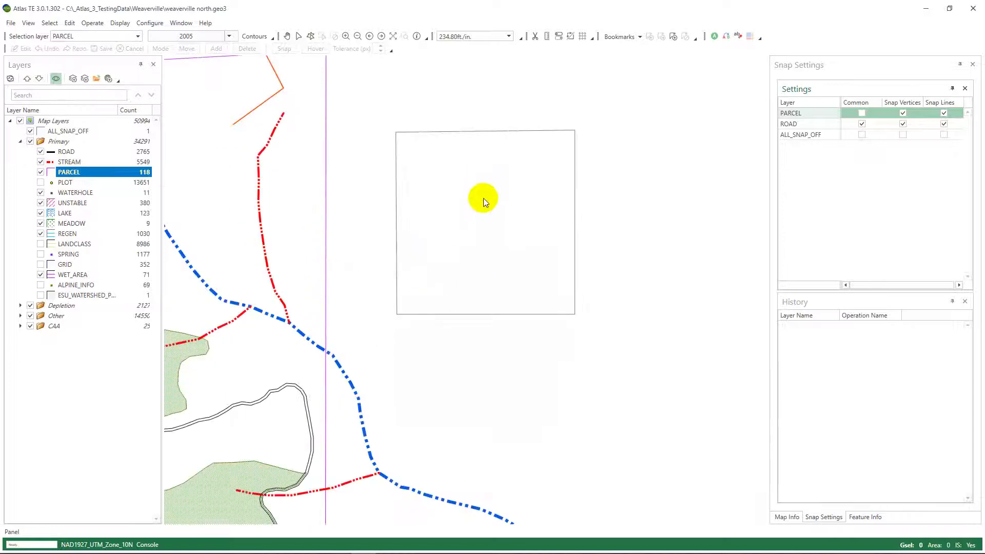
# Make STREAM the selection layer and draw a default-attribute, three-vertex stream just south of the ALL_SNAP_OFF square
pyautogui.rightClick(483, 216)
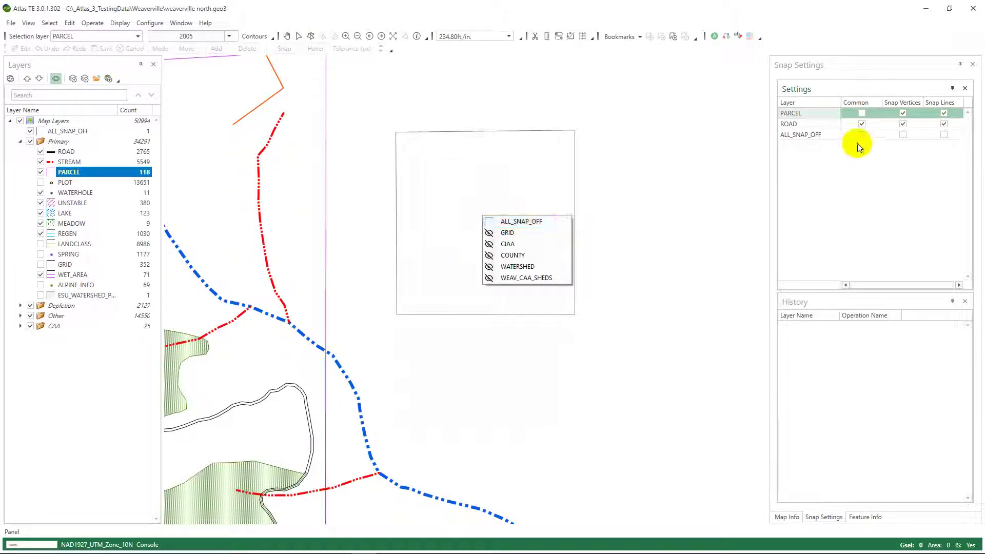
pyautogui.click(574, 180)
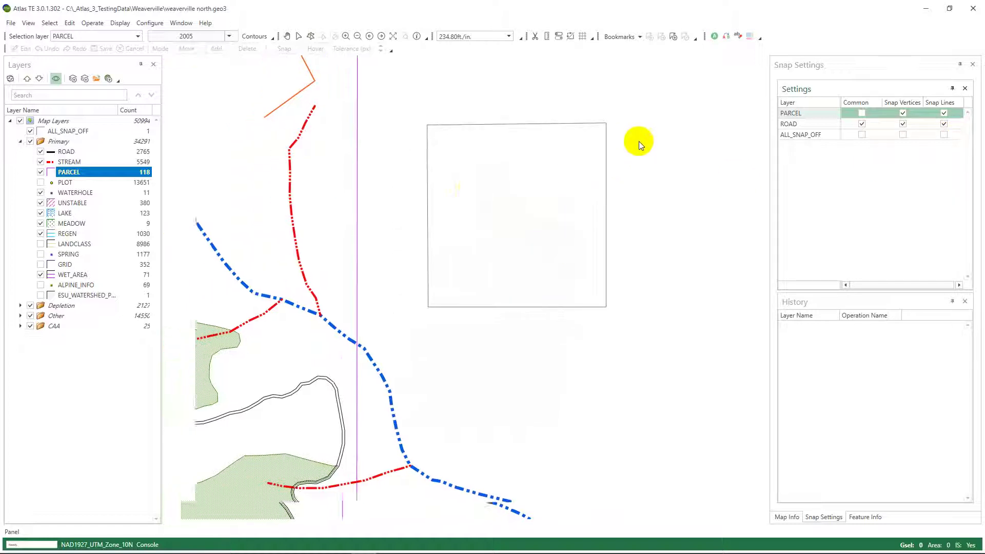
pyautogui.rightClick(307, 84)
pyautogui.click(314, 90)
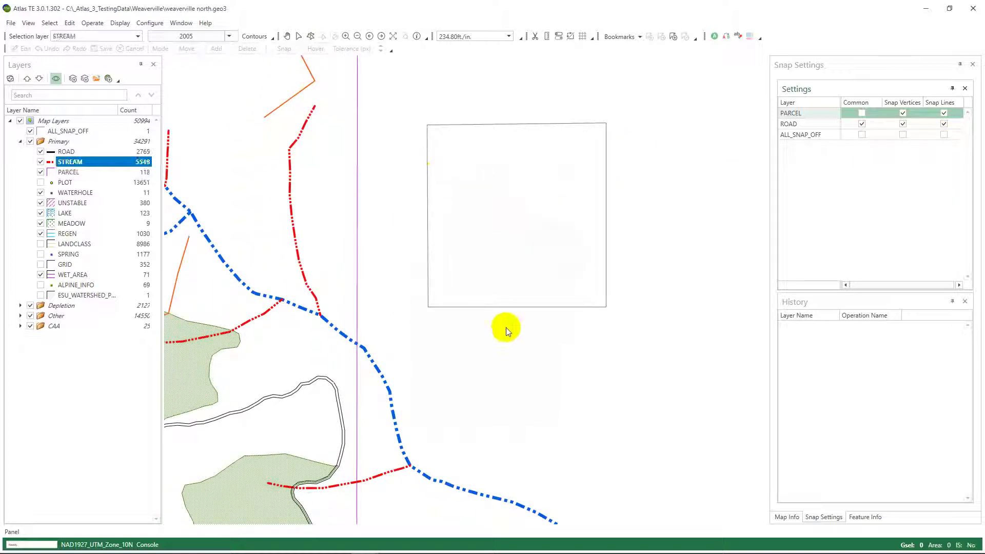
pyautogui.click(515, 411)
pyautogui.click(543, 391)
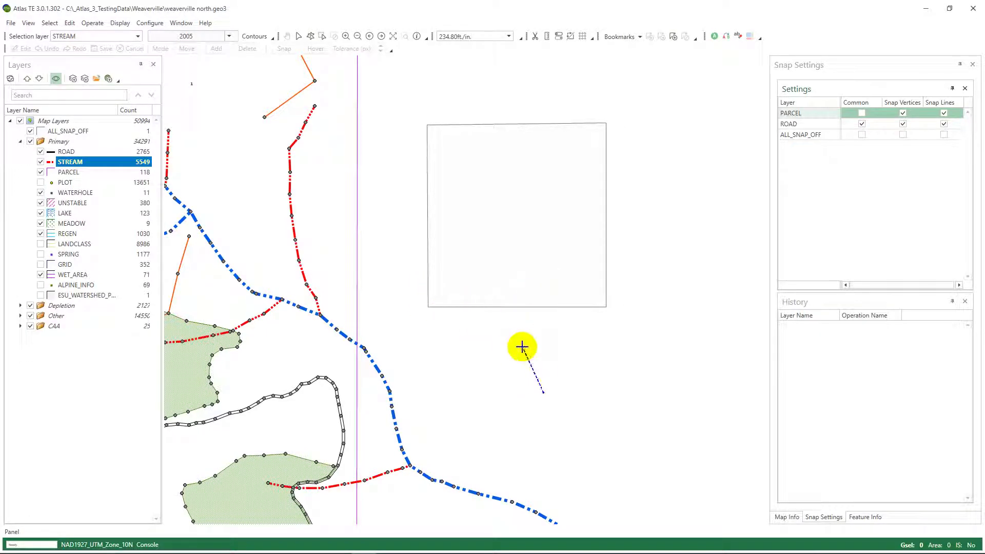
pyautogui.click(497, 386)
pyautogui.doubleClick(422, 348)
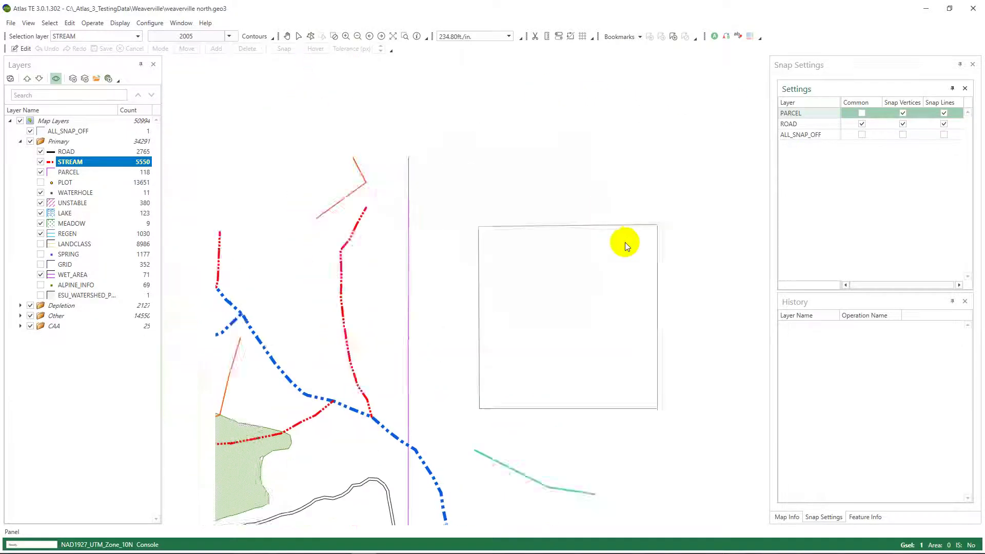
# Draw another default-attribute stream with four vertices near the parcel's northeast corner, snapping its third vertex onto that corner
pyautogui.click(432, 221)
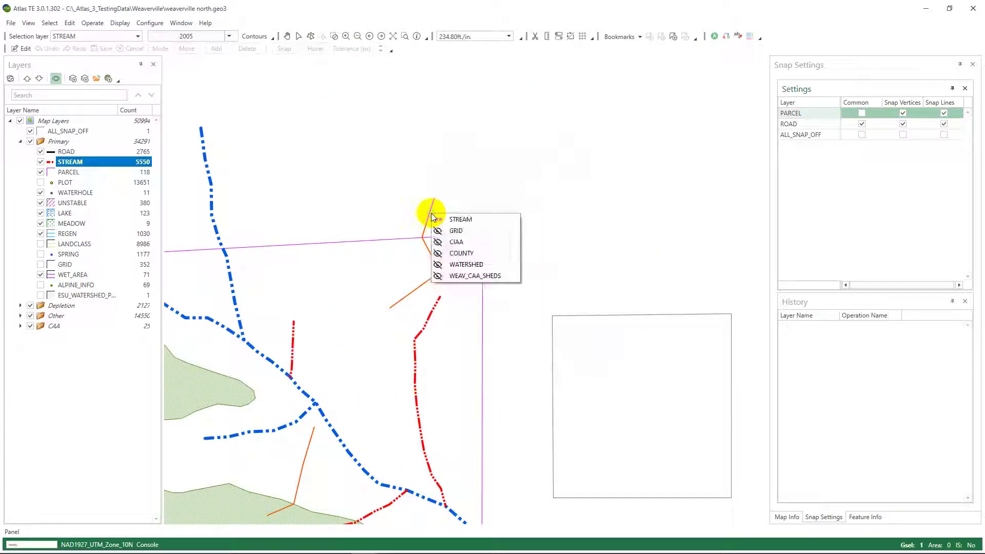
pyautogui.press('Escape')
pyautogui.hotkey('alt', 'e')
pyautogui.press('g')
pyautogui.press('Return')
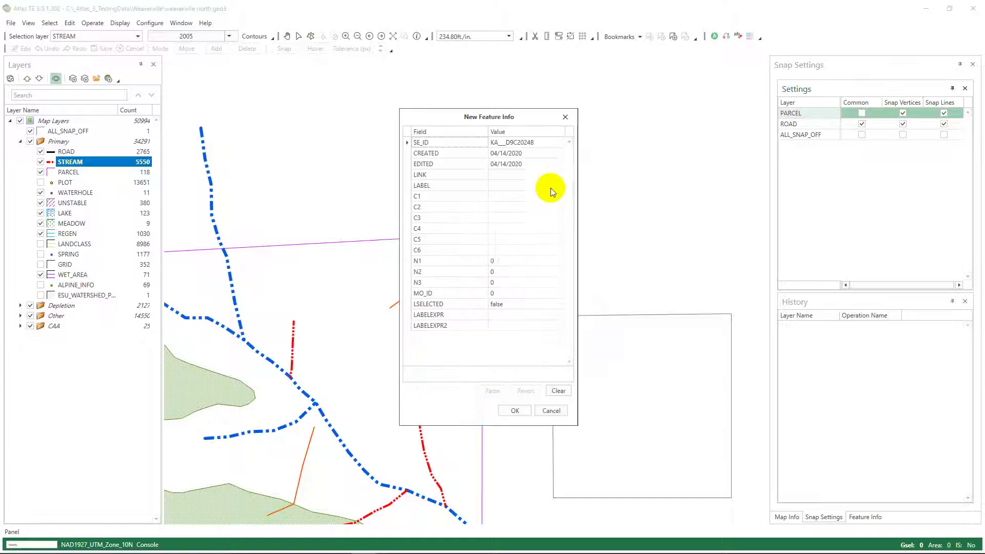
pyautogui.click(517, 405)
pyautogui.click(642, 214)
pyautogui.click(515, 181)
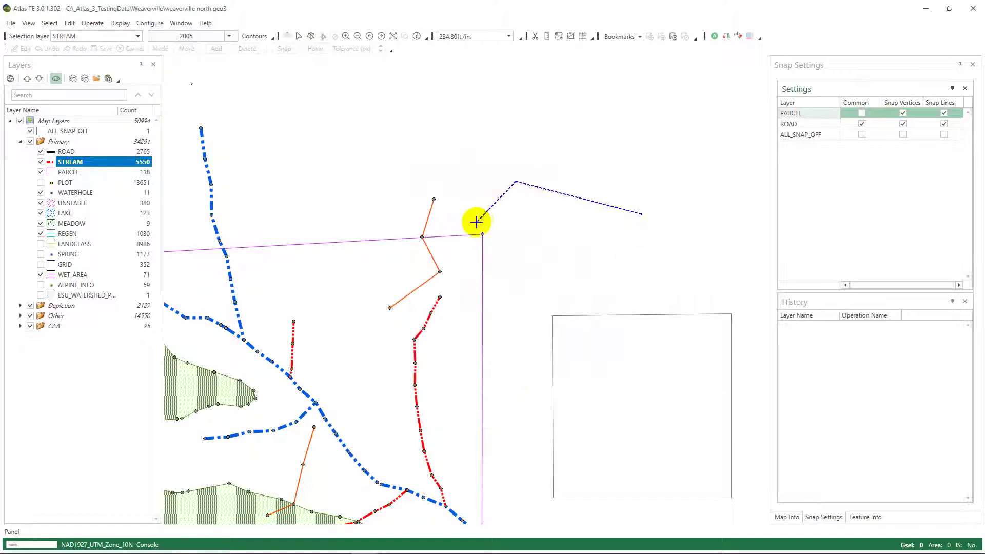
pyautogui.click(482, 234)
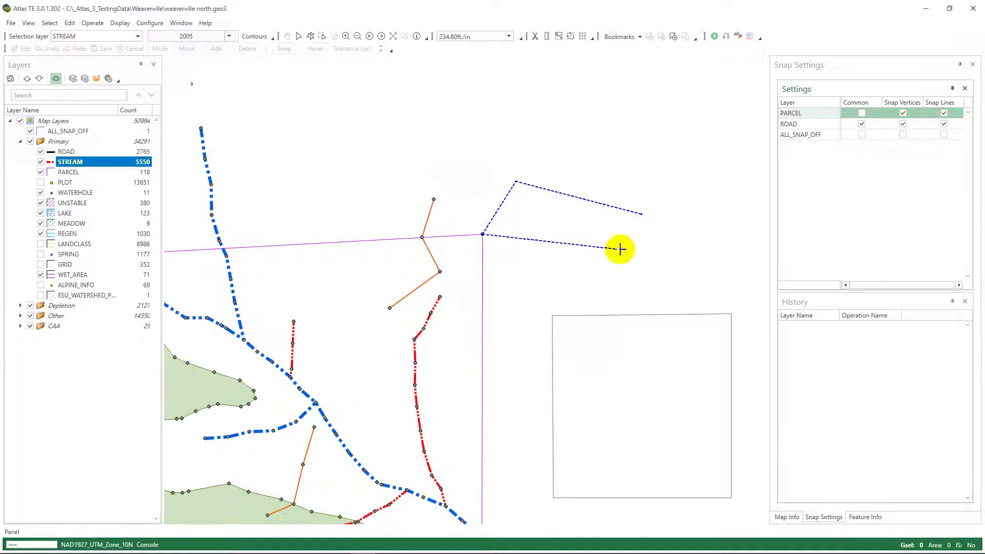
pyautogui.doubleClick(444, 279)
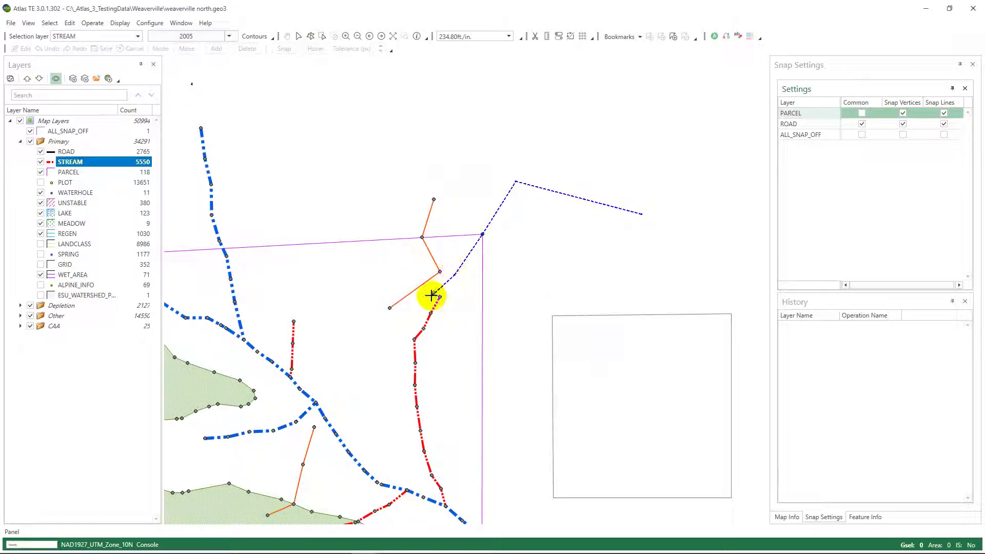
# Open the newly drawn stream for vertex editing, move its vertex at the parcel's northeast corner eastward off the corner, and finish the edit
pyautogui.rightClick(403, 279)
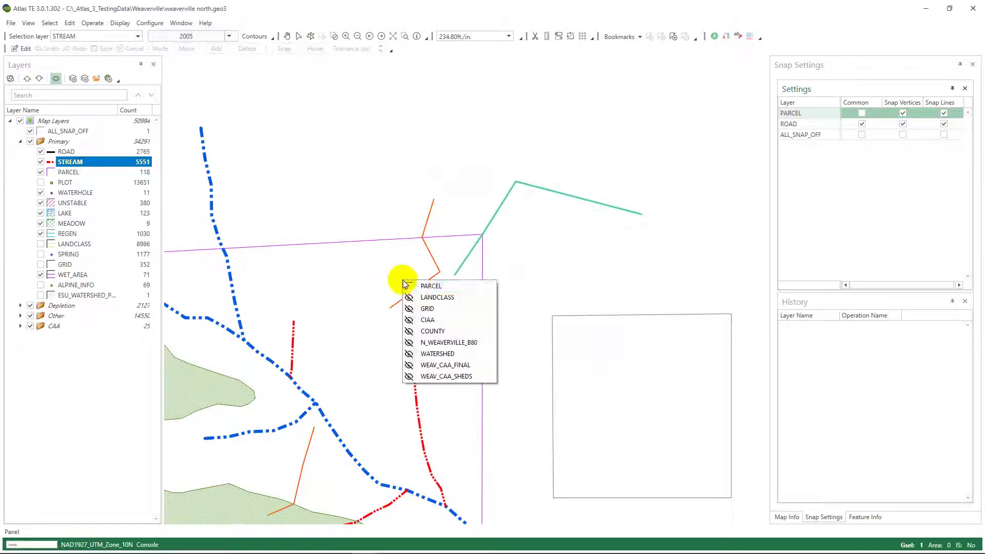
pyautogui.rightClick(525, 183)
pyautogui.click(534, 190)
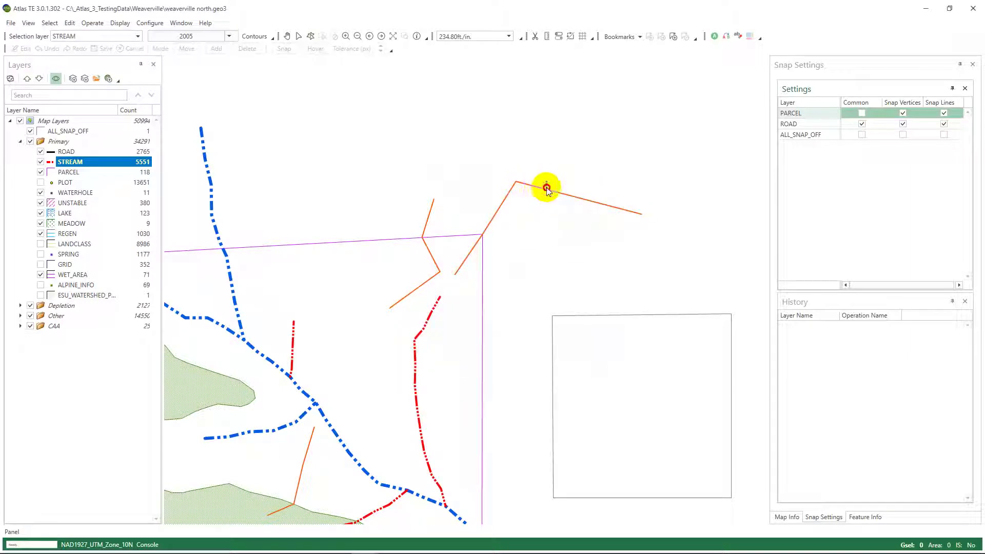
pyautogui.hotkey('alt', 'e')
pyautogui.press('g')
pyautogui.press('Return')
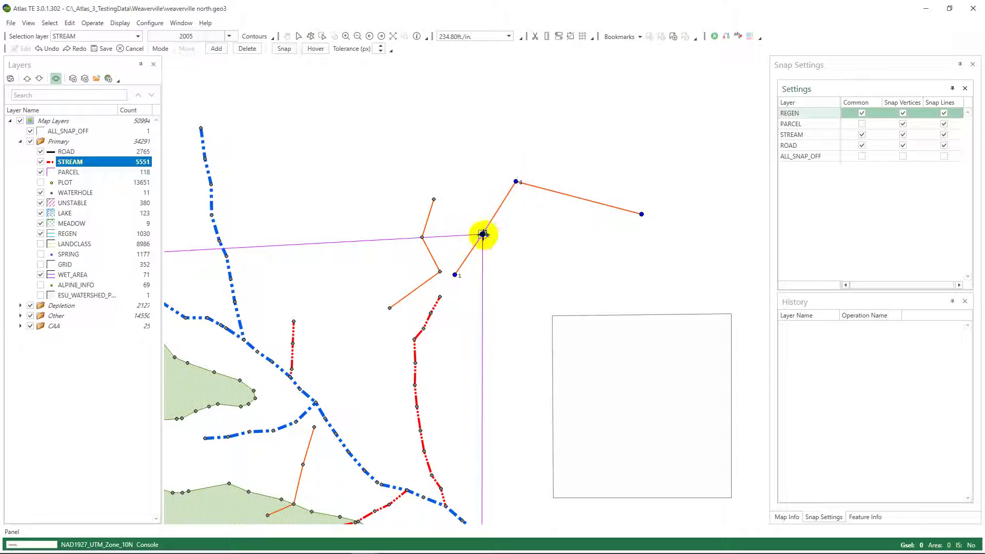
pyautogui.moveTo(483, 235); pyautogui.dragTo(560, 235)
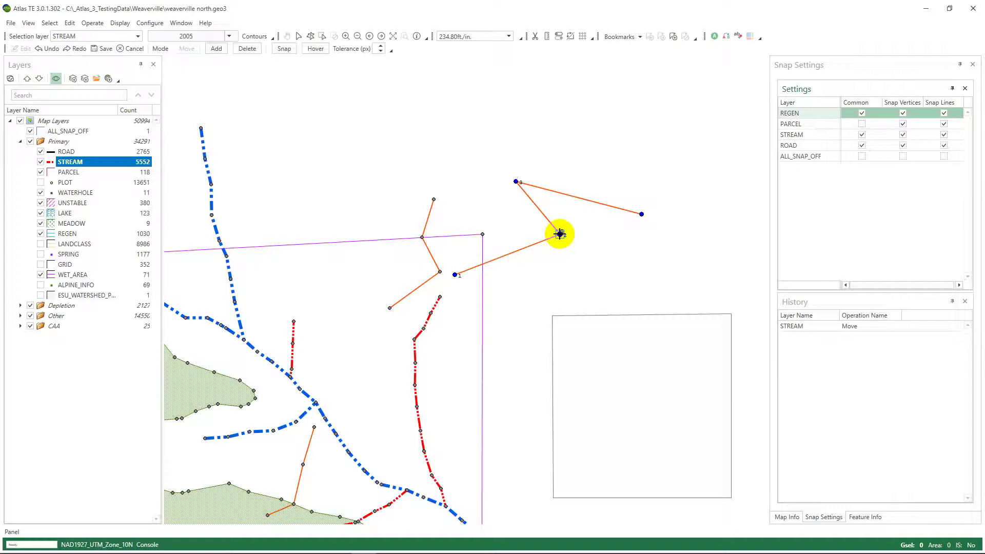
pyautogui.click(862, 125)
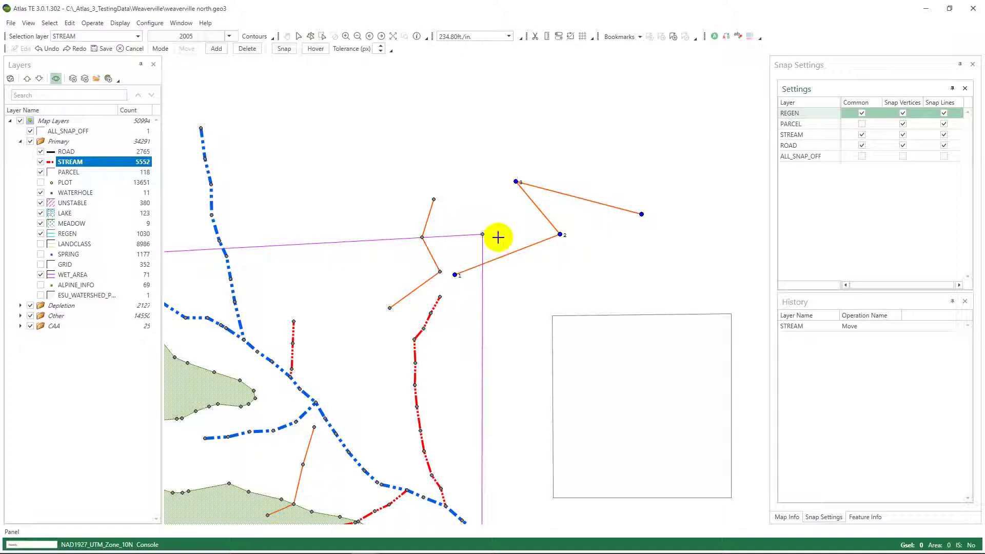
pyautogui.rightClick(567, 263)
pyautogui.click(569, 263)
# Clear the current stream selection
pyautogui.moveTo(616, 301); pyautogui.dragTo(509, 257)
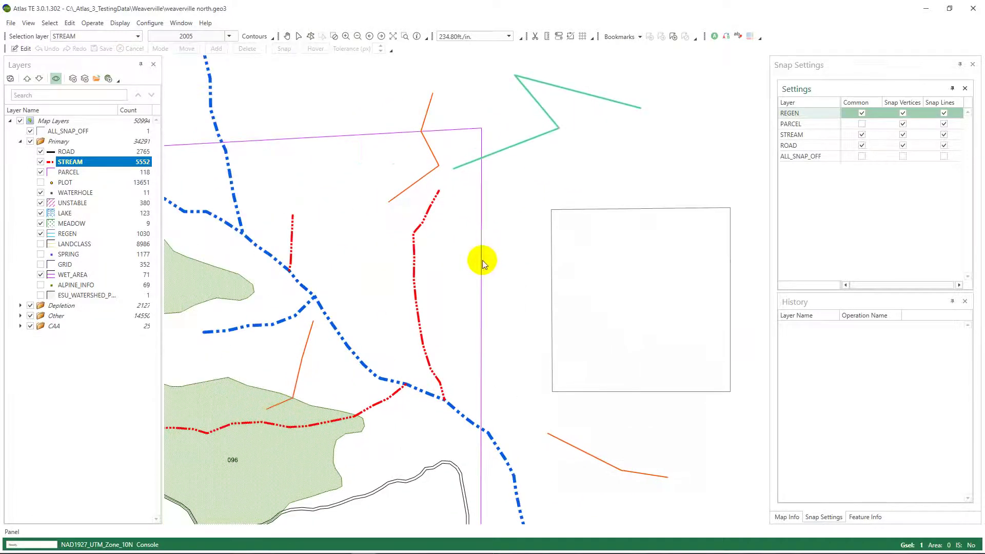
pyautogui.scroll(-2, 442, 268)
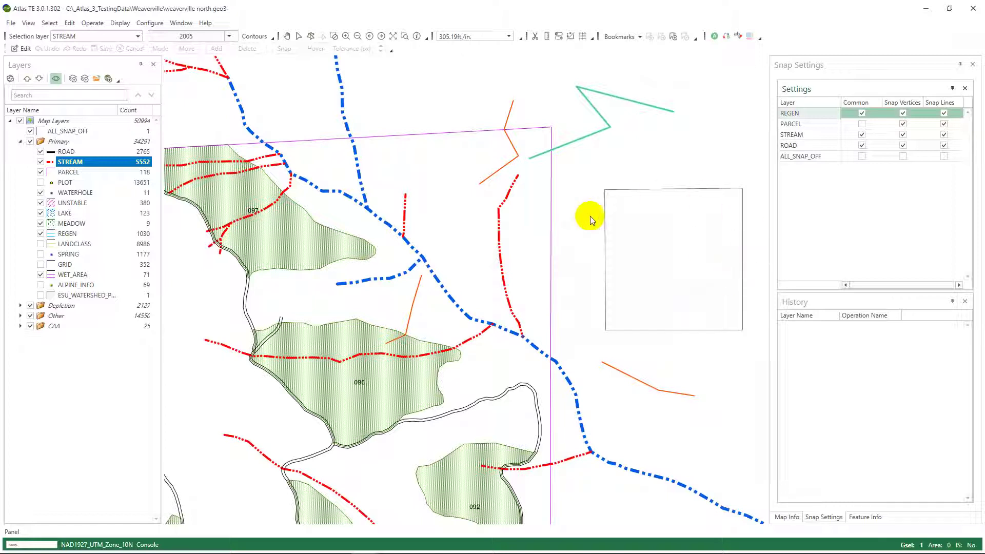
pyautogui.click(862, 135)
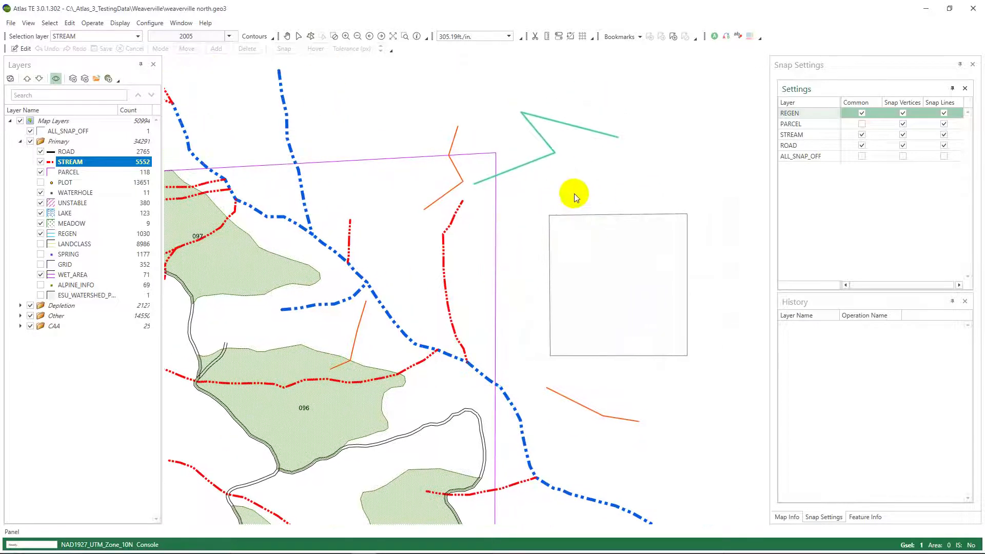
pyautogui.moveTo(577, 189); pyautogui.dragTo(654, 174)
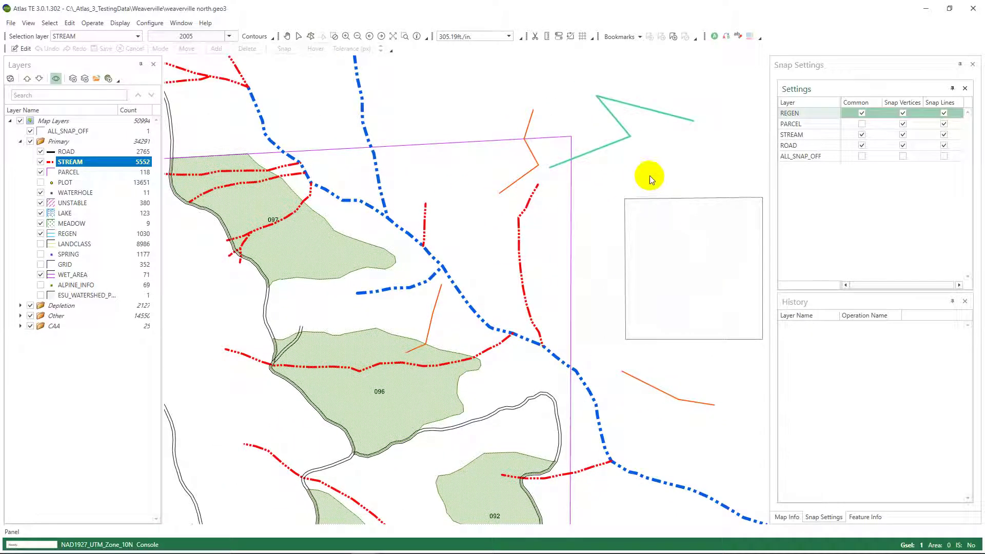
pyautogui.hotkey('alt', 's')
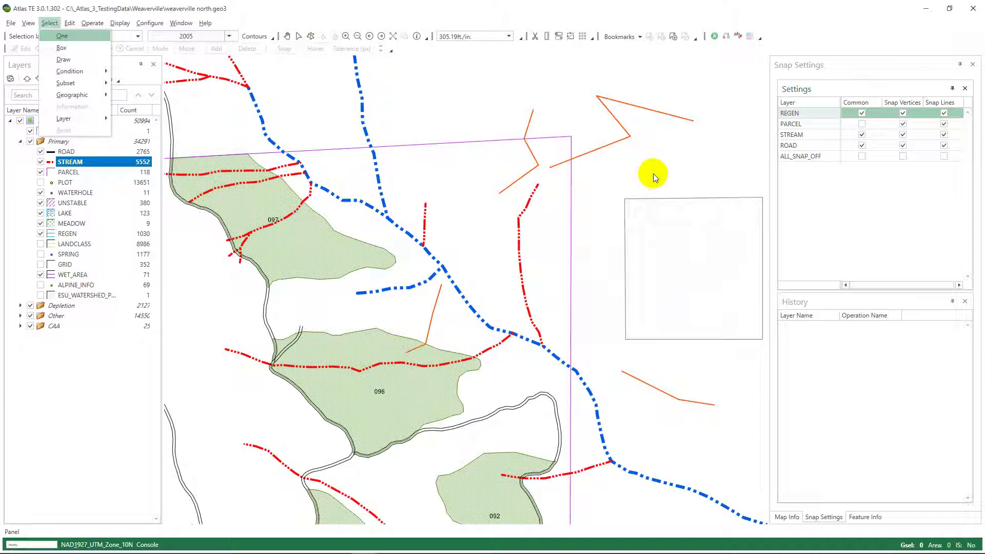
# Examine closely how the northeastern corner of REGEN polygon 097 lines up with the parcel's northern boundary
pyautogui.moveTo(707, 177); pyautogui.dragTo(581, 168)
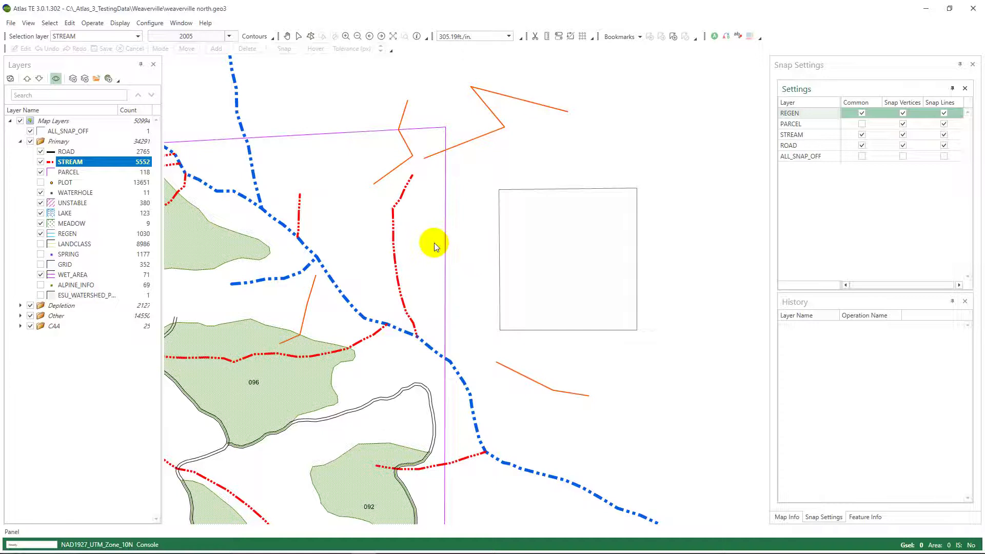
pyautogui.scroll(1, 434, 242)
pyautogui.scroll(1, 431, 281)
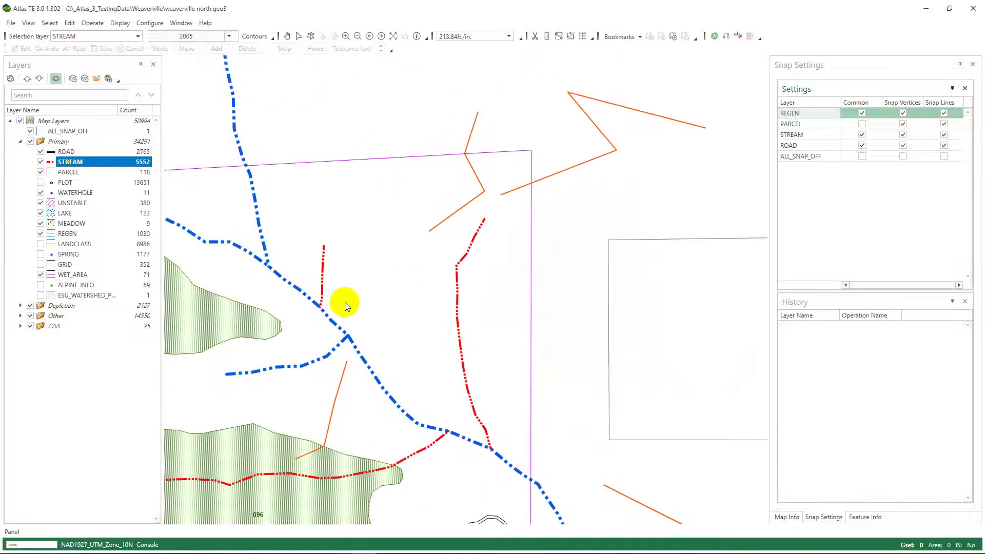
pyautogui.moveTo(345, 302); pyautogui.dragTo(369, 308)
pyautogui.moveTo(295, 274); pyautogui.dragTo(413, 277)
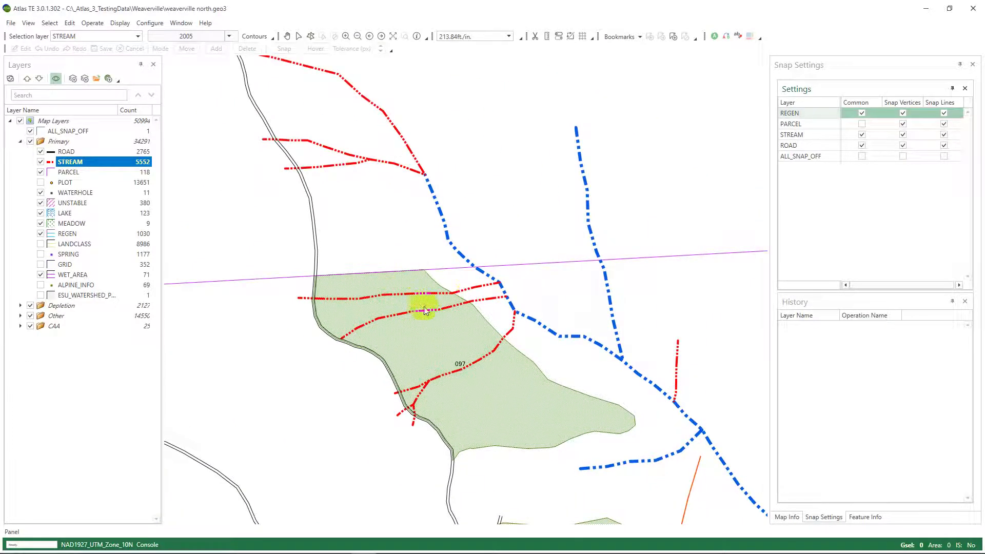
pyautogui.scroll(6, 439, 276)
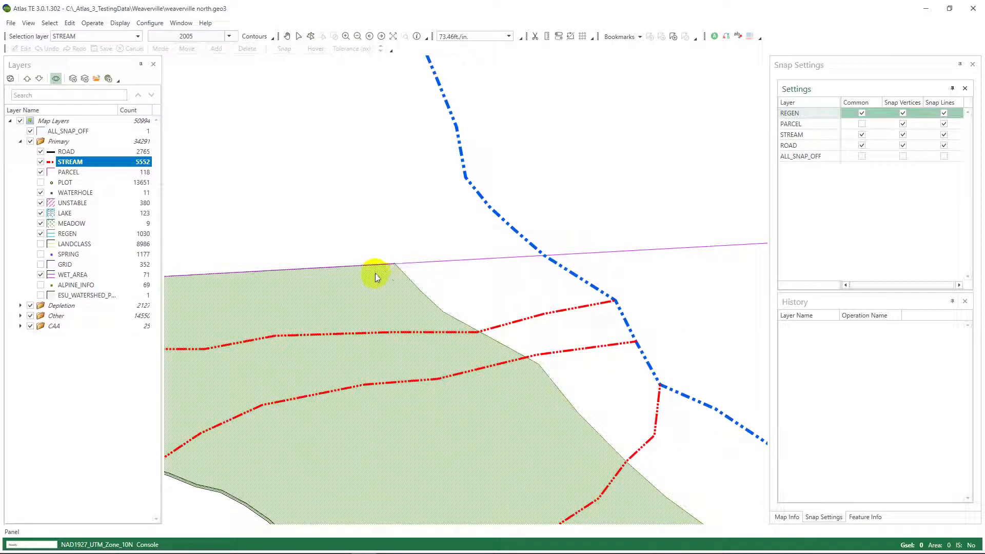
pyautogui.scroll(13, 376, 263)
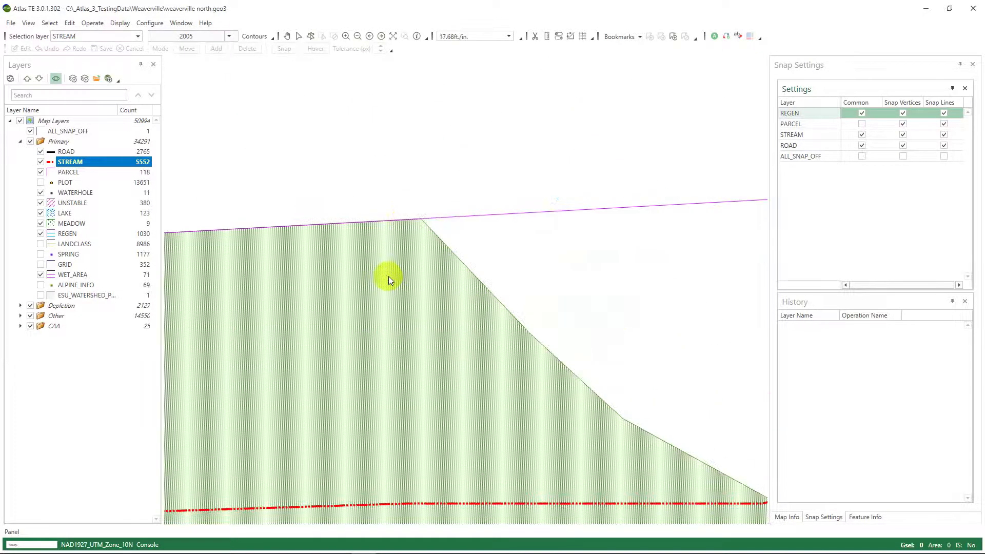
pyautogui.scroll(15, 451, 326)
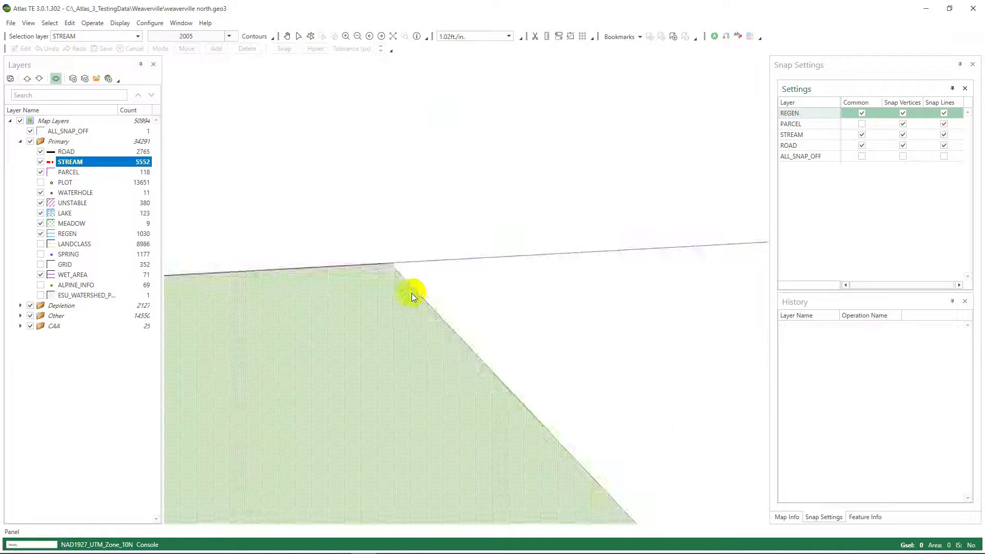
pyautogui.scroll(-5, 405, 353)
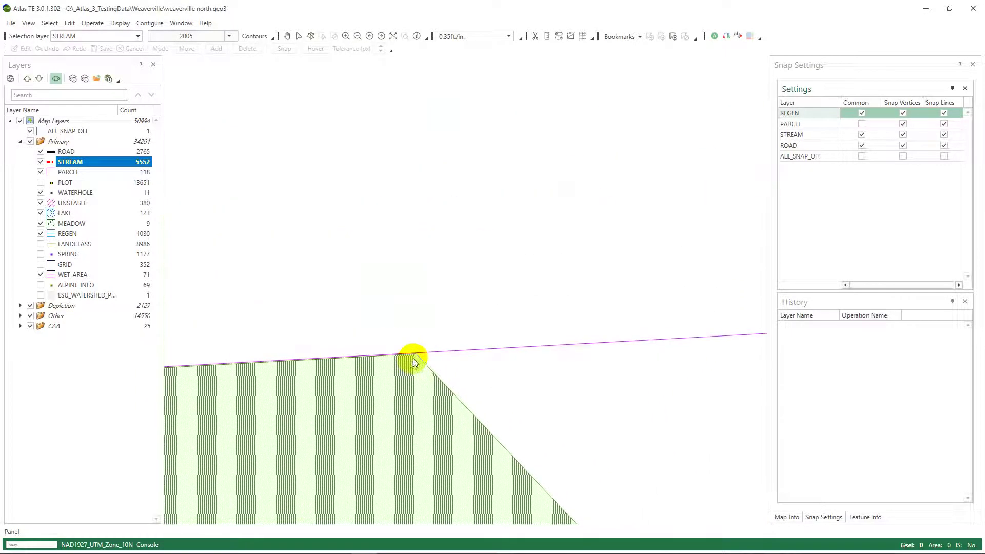
# Follow the boundary west and inspect where the REGEN polygon's northwest corner, the parcel line and the road meet
pyautogui.scroll(-10, 377, 358)
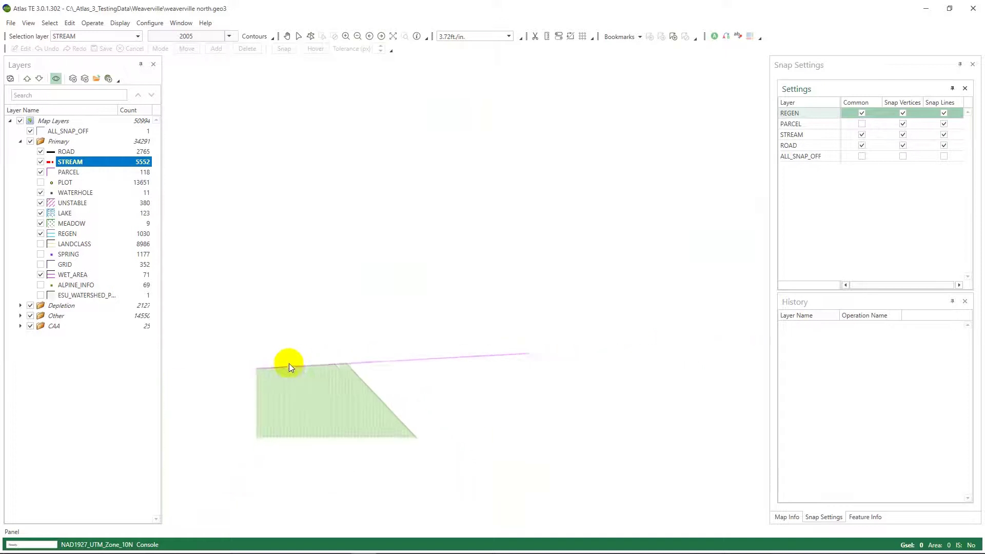
pyautogui.scroll(3, 549, 352)
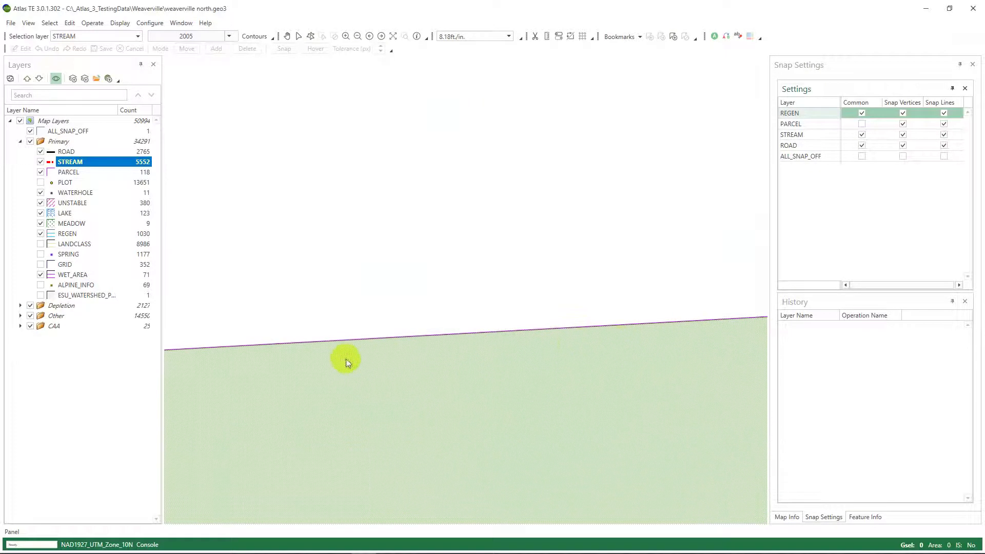
pyautogui.scroll(-2, 208, 358)
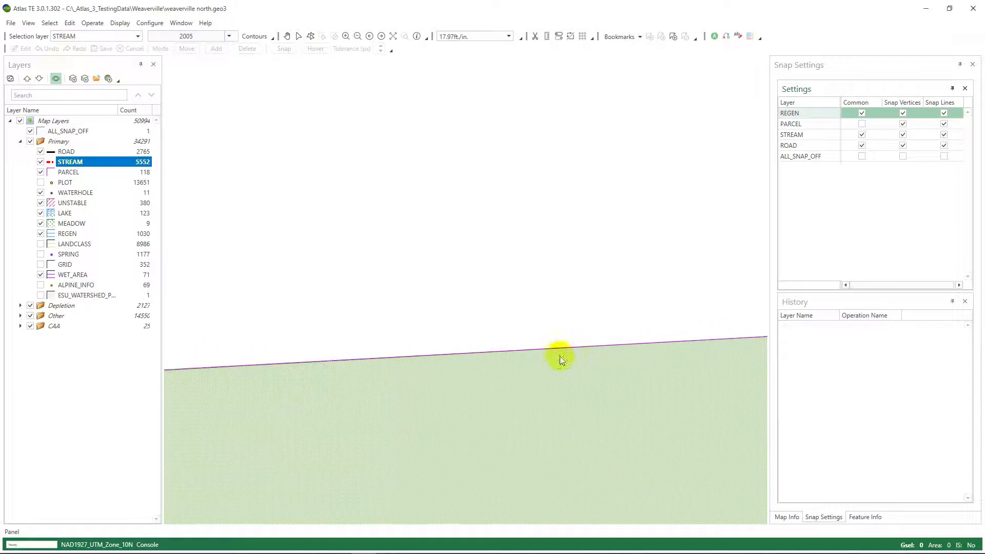
pyautogui.scroll(5, 383, 347)
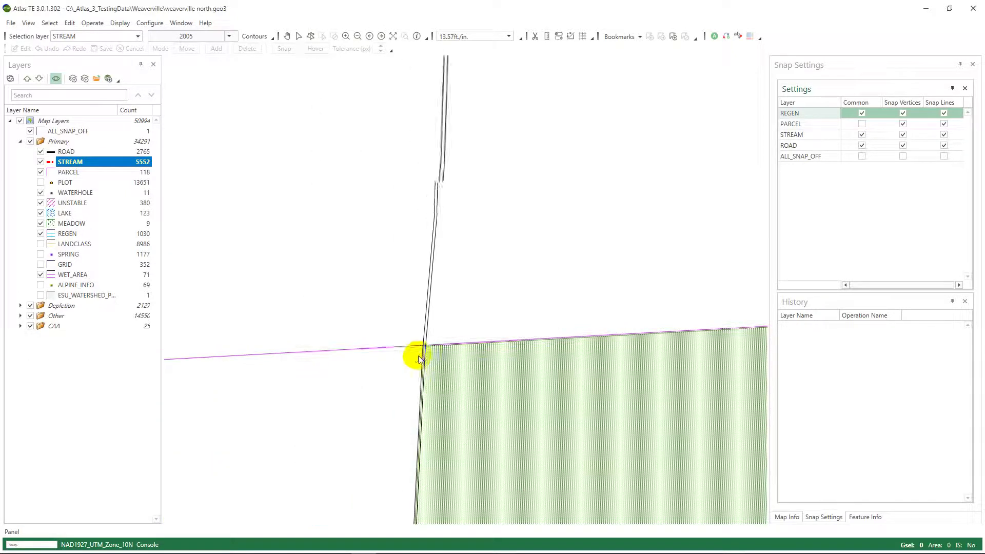
pyautogui.scroll(6, 435, 324)
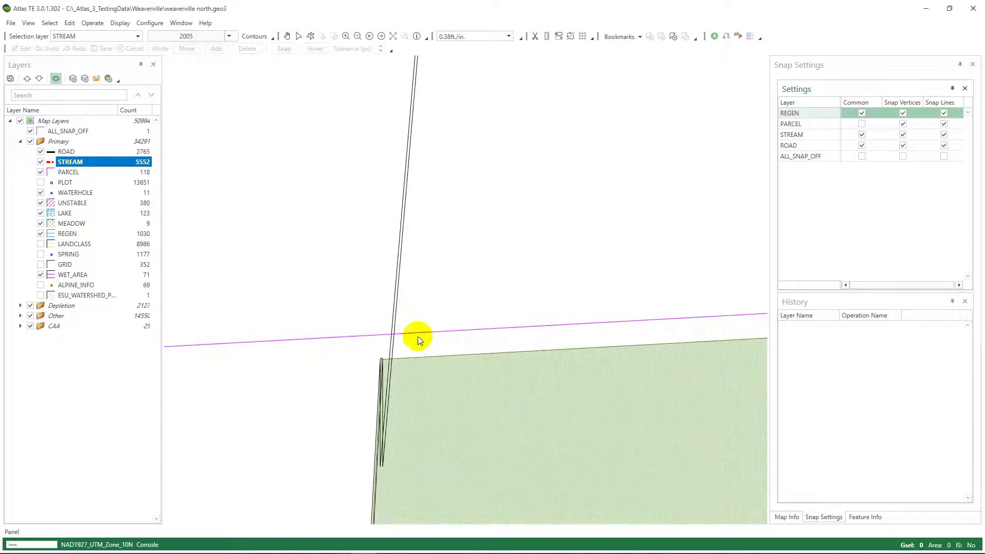
# Make ROAD the selection layer, open the road crossing the parcel boundary for vertex editing, and close the edit again
pyautogui.rightClick(447, 233)
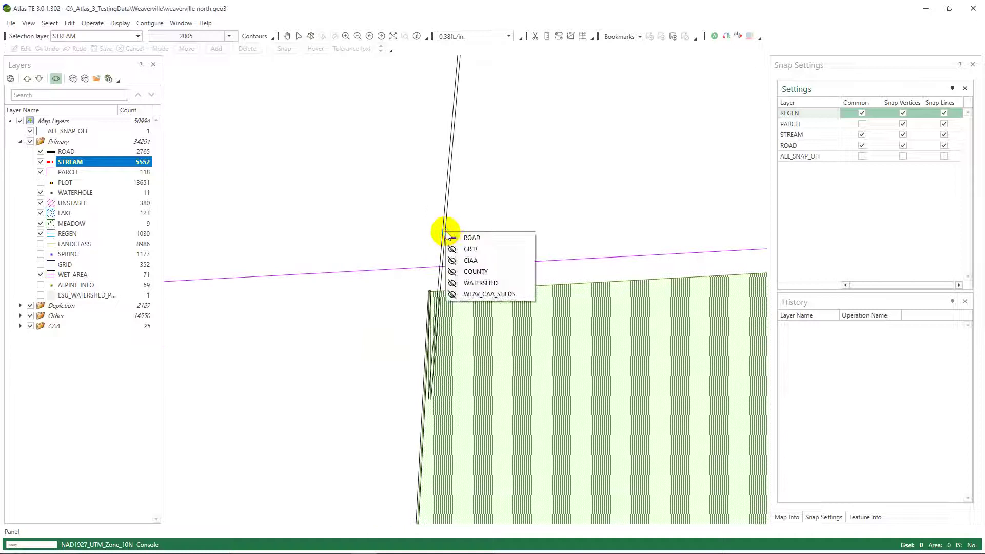
pyautogui.click(454, 235)
pyautogui.moveTo(452, 220); pyautogui.dragTo(452, 226)
pyautogui.doubleClick(451, 240)
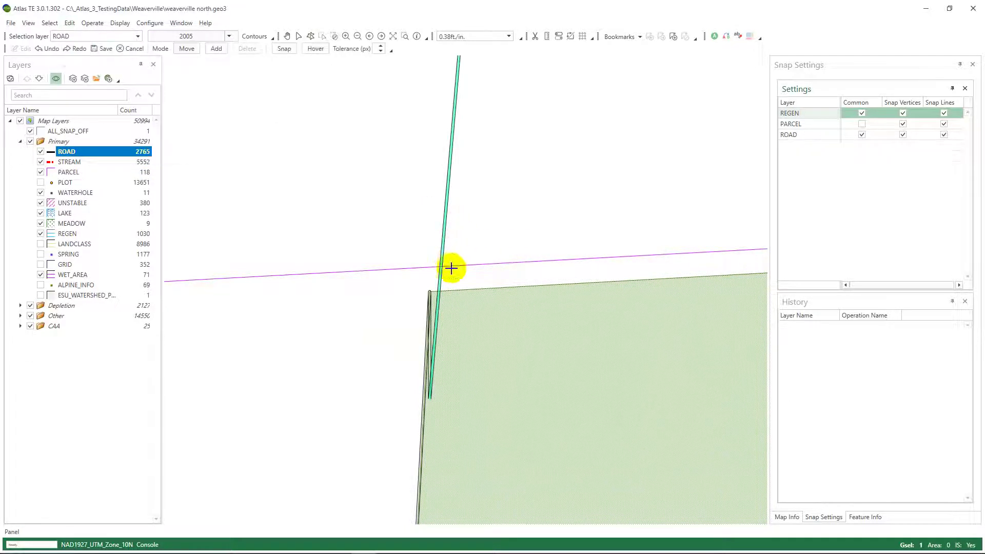
pyautogui.rightClick(468, 374)
pyautogui.click(475, 378)
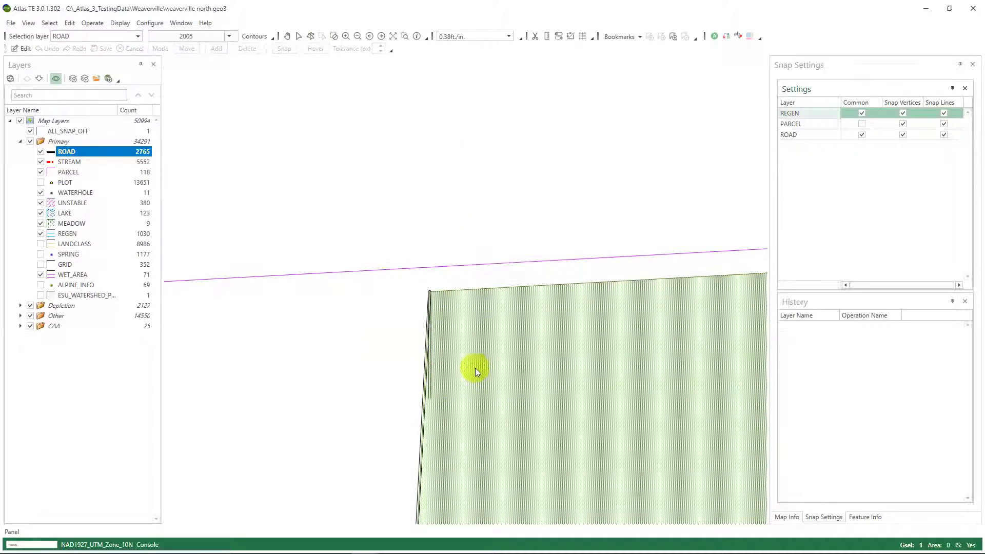
# Delete the stray road vertex that doubles back near the REGEN polygon's northwest corner and save the road edit
pyautogui.hotkey('alt', 'e')
pyautogui.press('e')
pyautogui.click(430, 399)
pyautogui.press('Delete')
pyautogui.hotkey('ctrl', 's')
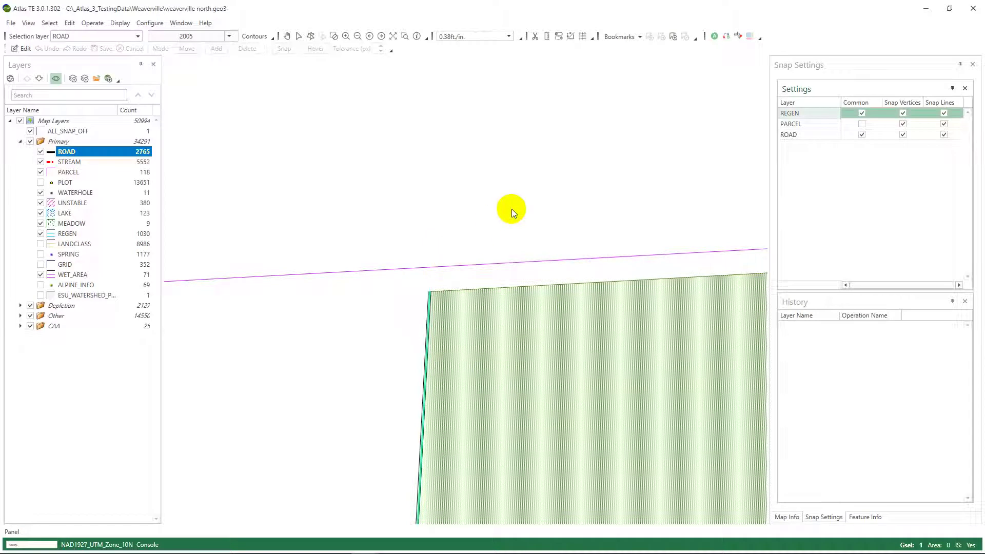
# Clear the road selection and make REGEN the selection layer
pyautogui.moveTo(512, 208); pyautogui.dragTo(439, 328)
pyautogui.rightClick(401, 411)
pyautogui.click(419, 418)
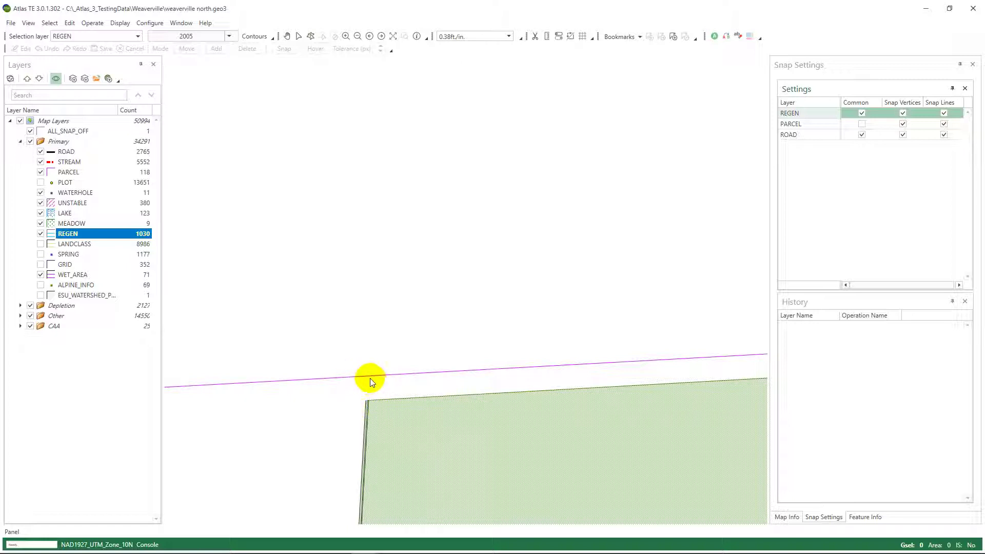
# Examine at close and wide scales how REGEN polygon 097's northwest corner and the road end relate to the parcel's northern boundary
pyautogui.scroll(-4, 371, 382)
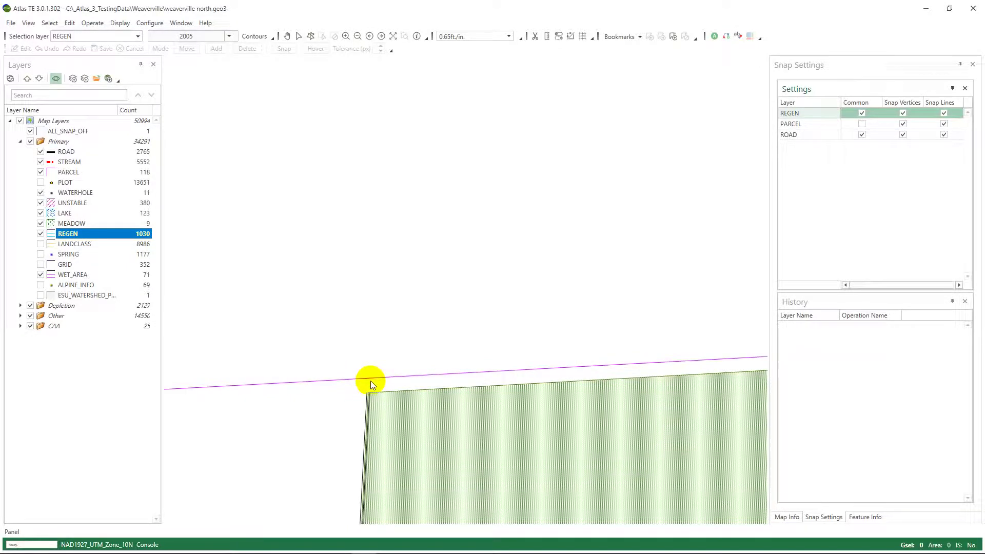
pyautogui.scroll(-2, 370, 380)
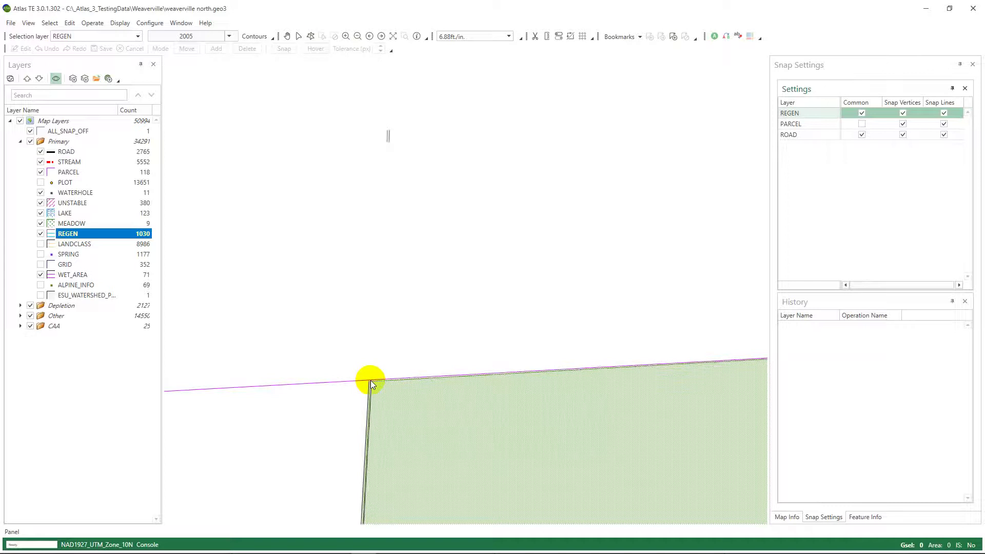
pyautogui.scroll(-3, 374, 379)
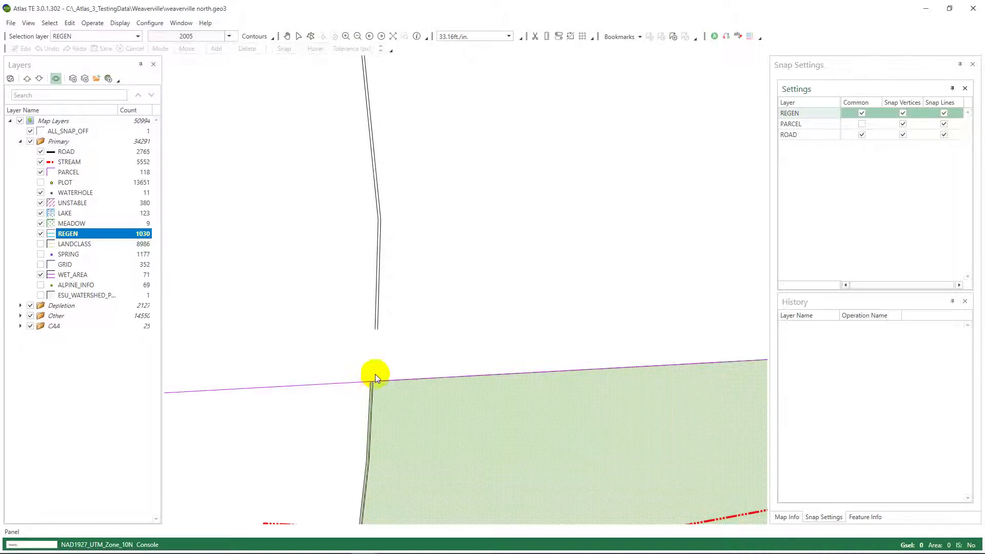
pyautogui.scroll(-3, 435, 333)
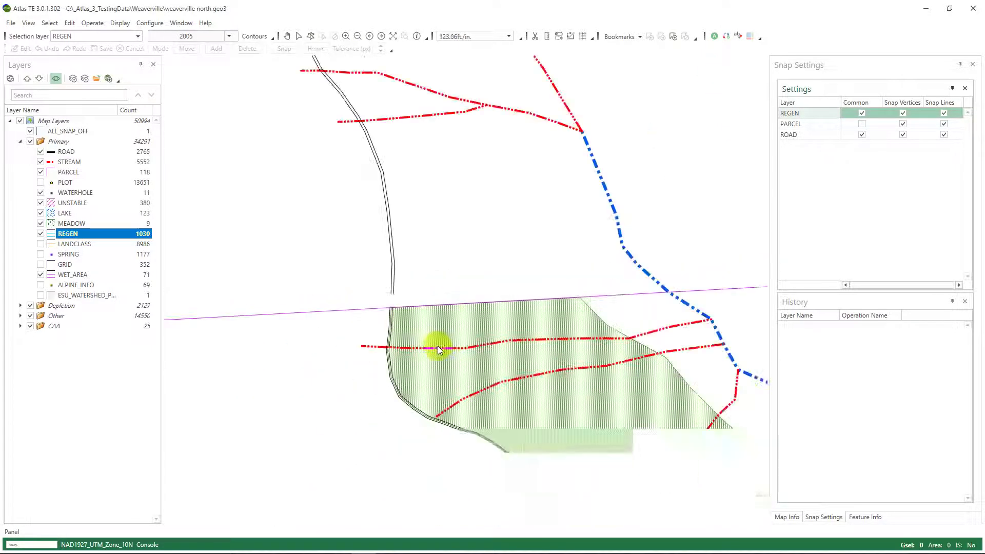
pyautogui.scroll(2, 433, 337)
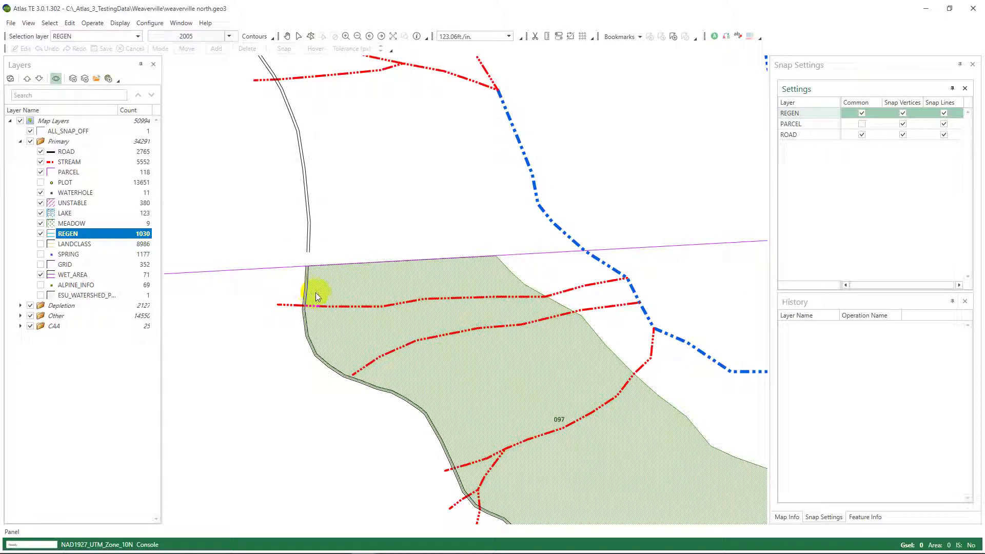
pyautogui.scroll(4, 310, 276)
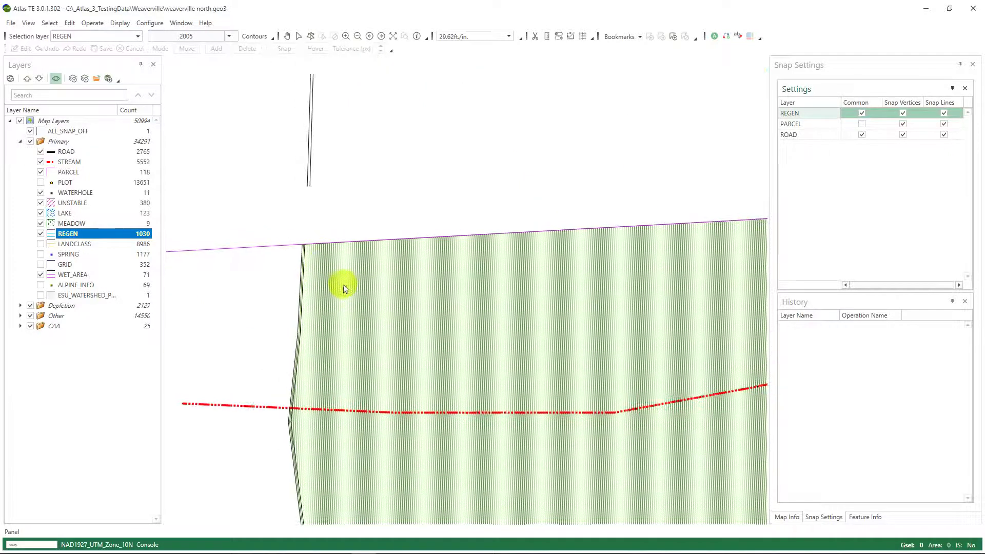
pyautogui.scroll(8, 362, 317)
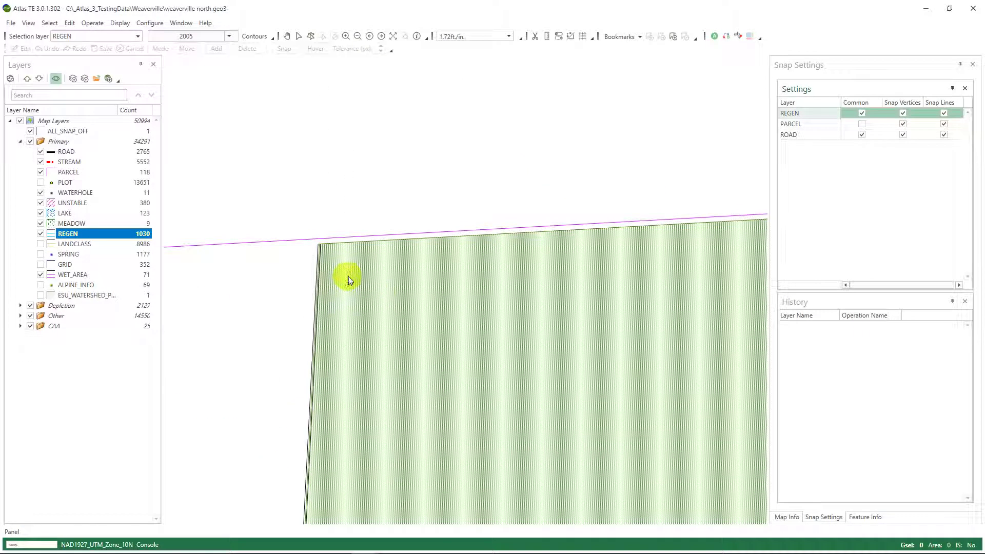
pyautogui.scroll(5, 477, 348)
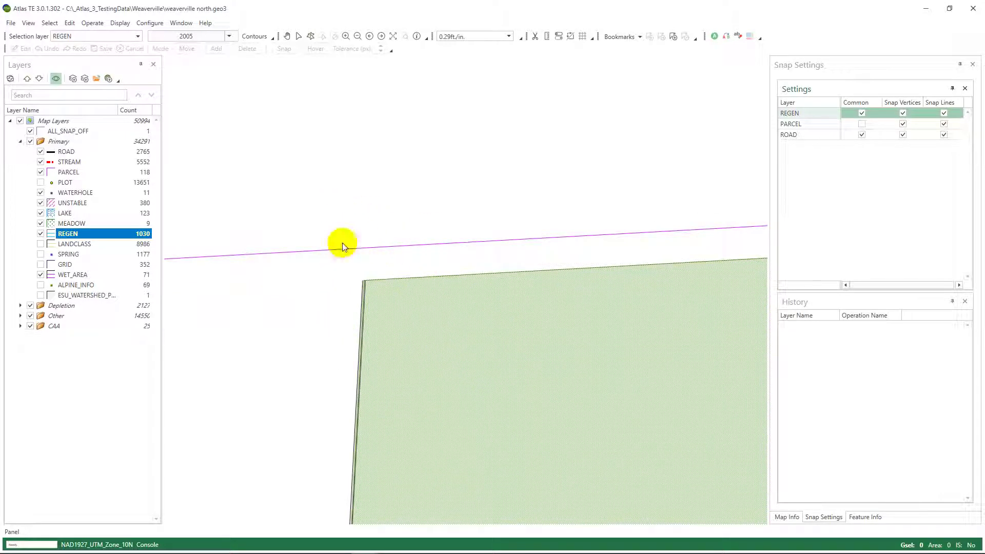
pyautogui.scroll(-5, 376, 277)
pyautogui.scroll(-6, 373, 286)
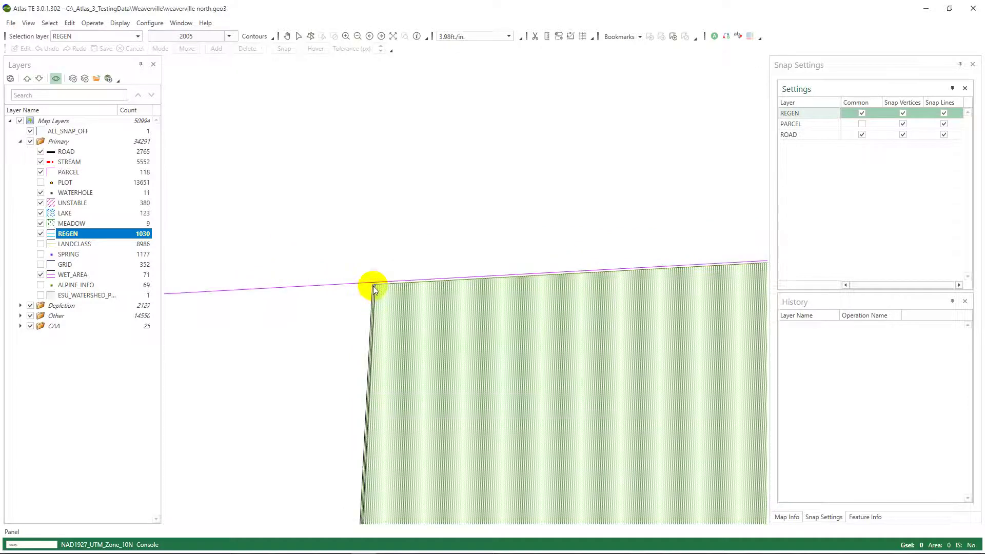
pyautogui.scroll(-10, 372, 297)
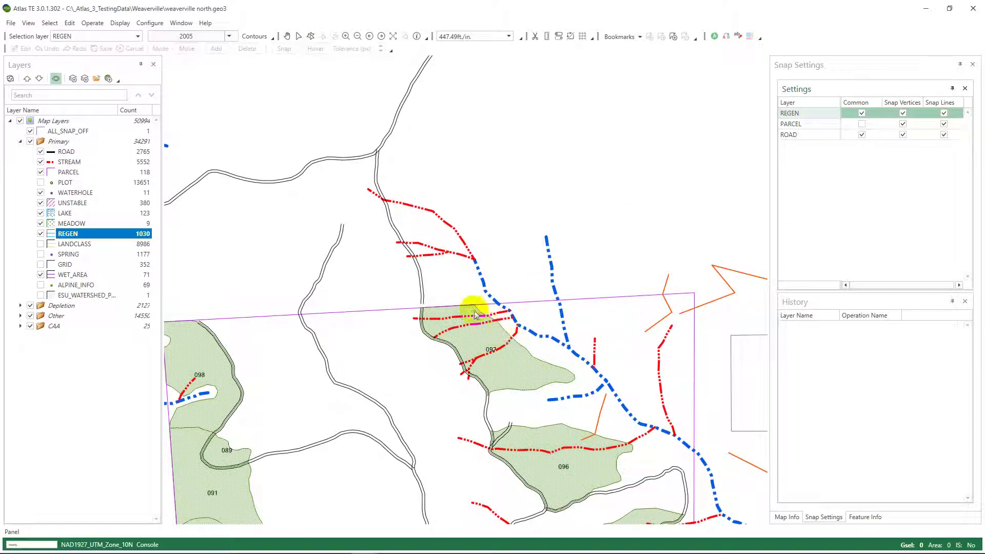
# Select REGEN polygon 097 near its northwest corner and open it for vertex editing
pyautogui.scroll(6, 469, 331)
pyautogui.scroll(-2, 319, 247)
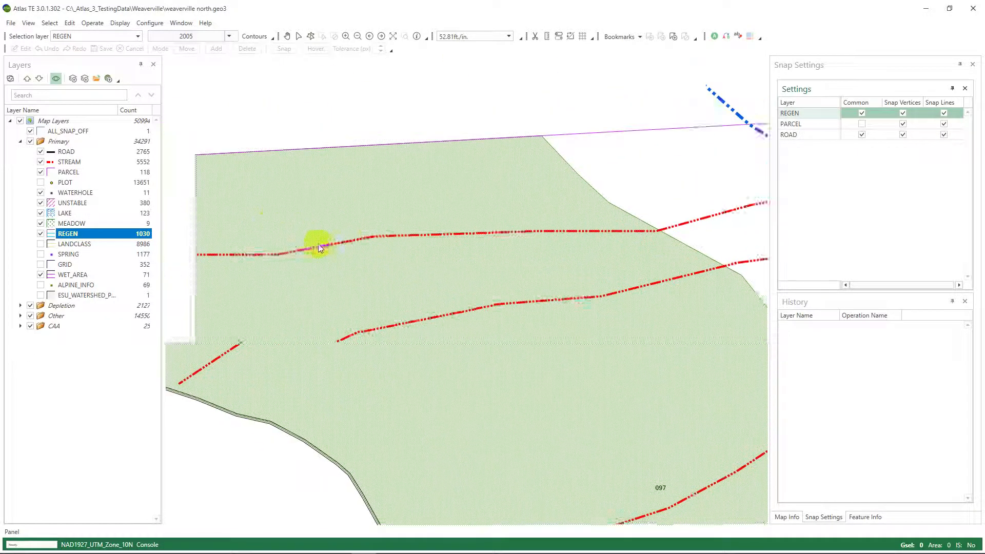
pyautogui.scroll(2, 440, 341)
pyautogui.scroll(2, 354, 334)
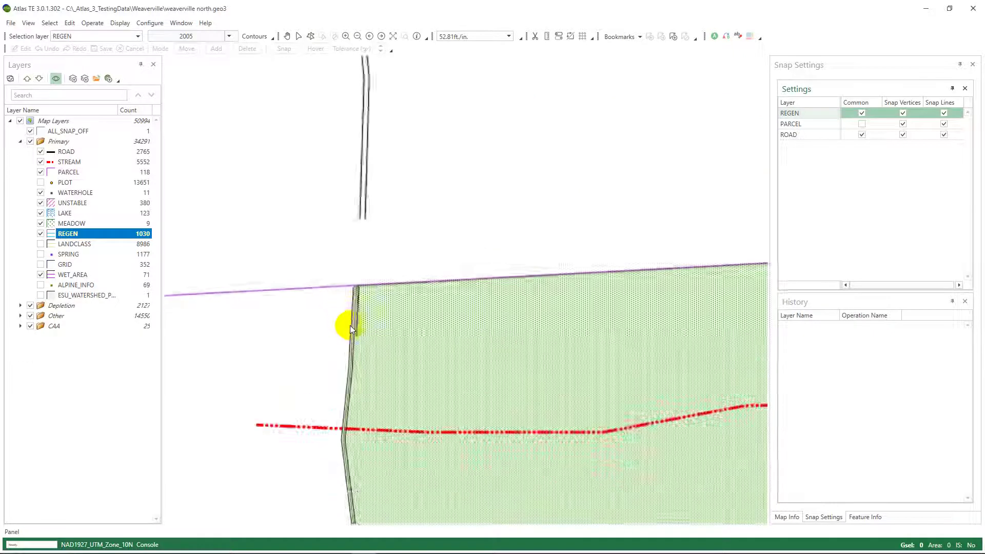
pyautogui.scroll(7, 355, 286)
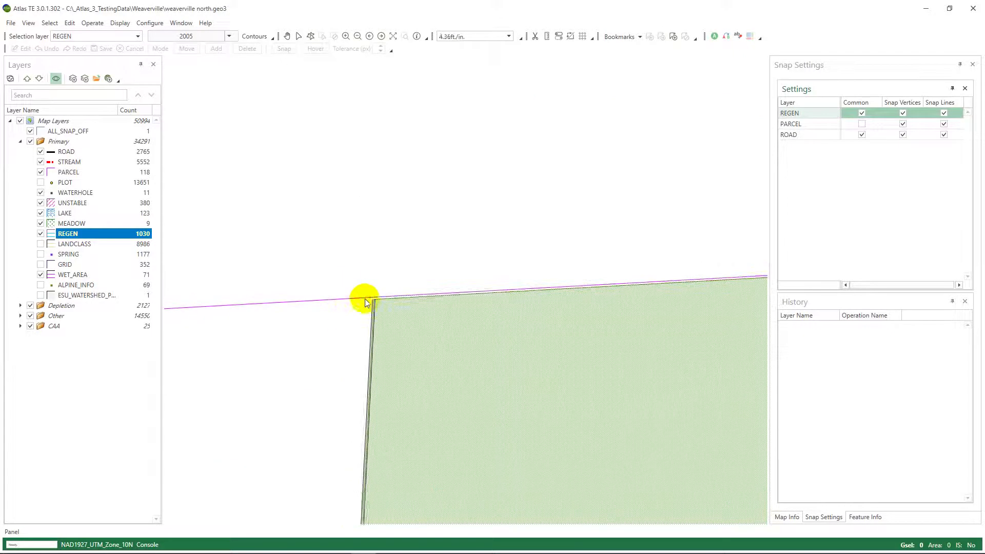
pyautogui.click(396, 317)
pyautogui.click(419, 325)
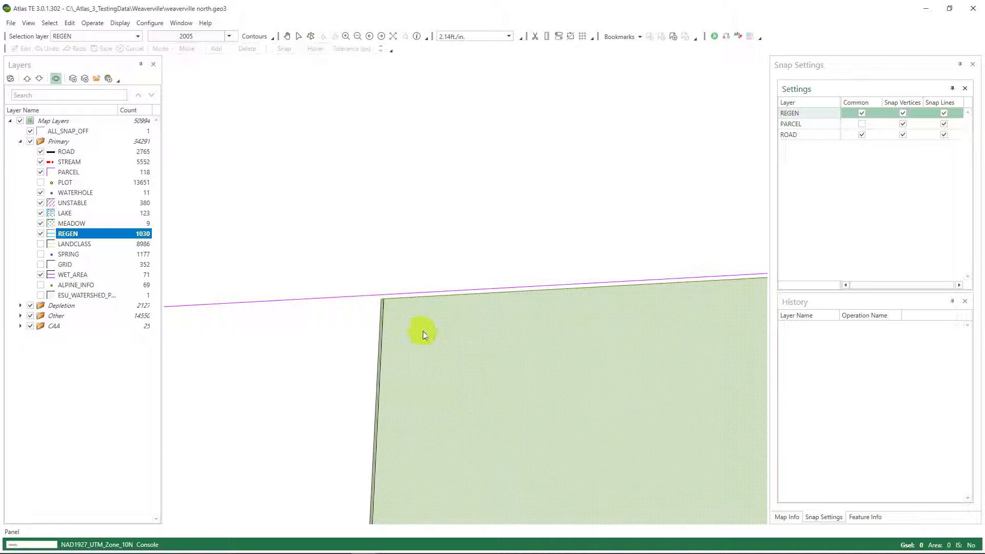
pyautogui.hotkey('alt', 'e')
pyautogui.press('g')
pyautogui.press('v')
pyautogui.press('a')
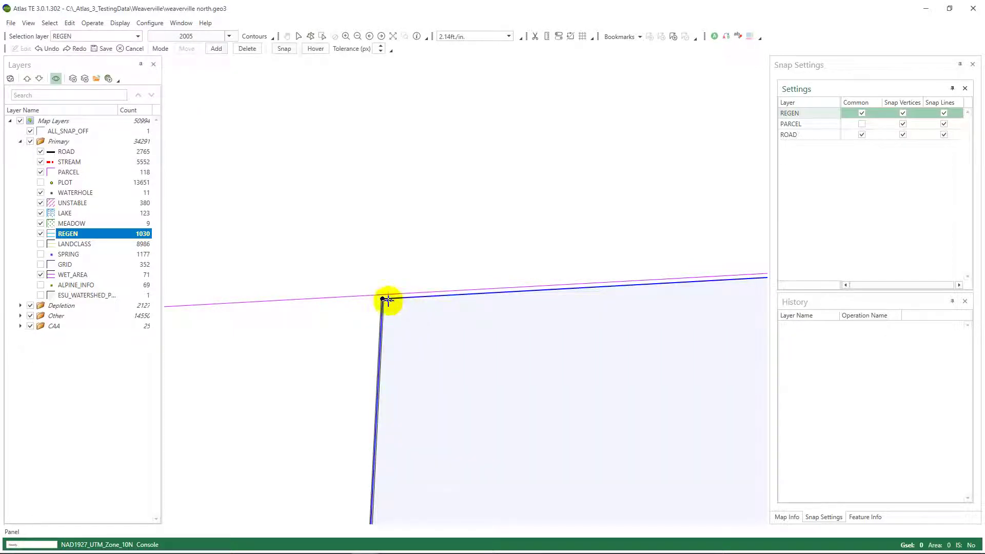
# Move the polygon's northwest corner vertex onto the parcel's northern boundary, save the edit and clear the selection
pyautogui.scroll(3, 383, 292)
pyautogui.moveTo(388, 291); pyautogui.dragTo(380, 296)
pyautogui.click(475, 358)
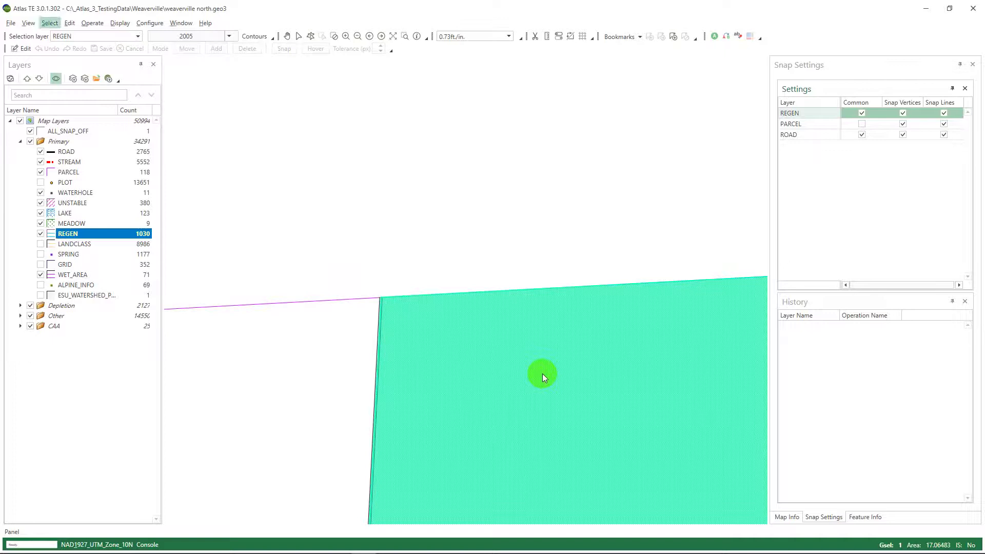
pyautogui.click(542, 377)
pyautogui.scroll(-5, 435, 356)
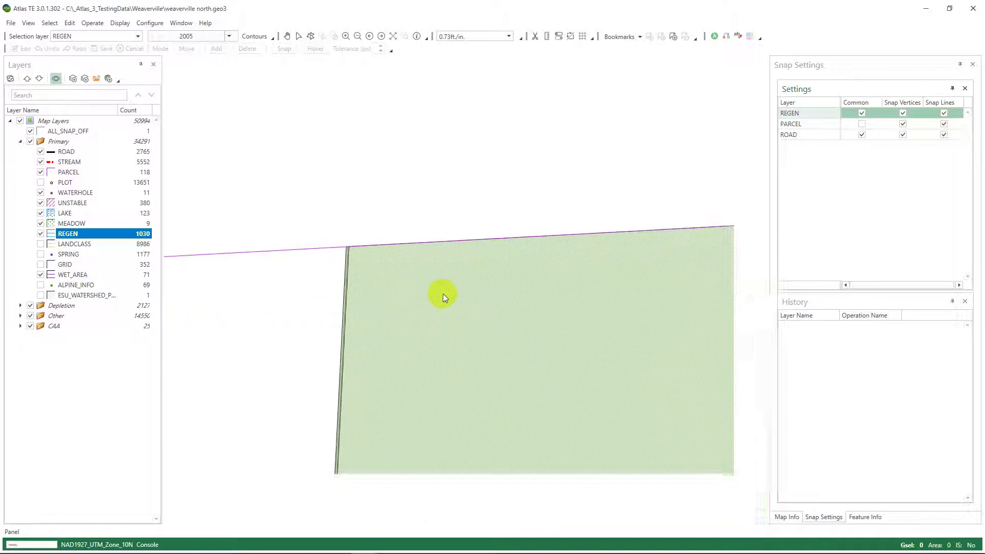